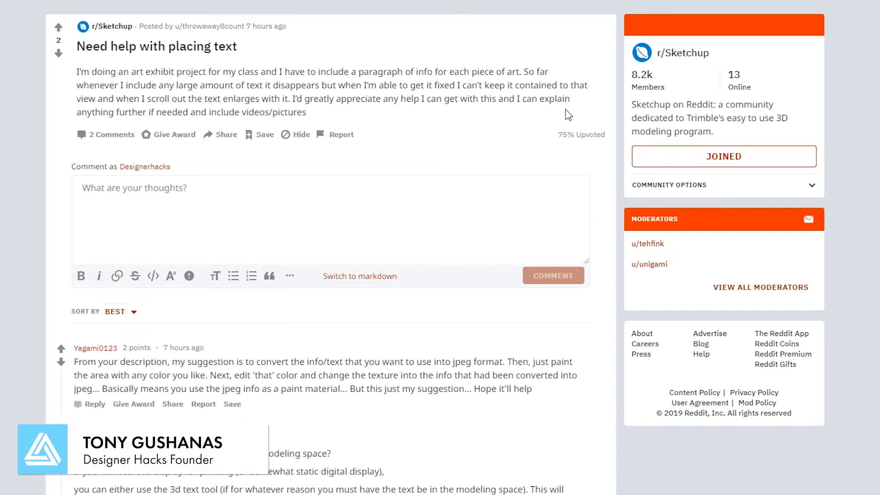
Highlight the help post's lines about text disappearing and keeping each art piece's paragraph contained.
{"action": "left_click_drag", "start_coordinate": [524, 72], "coordinate": [76, 69]}
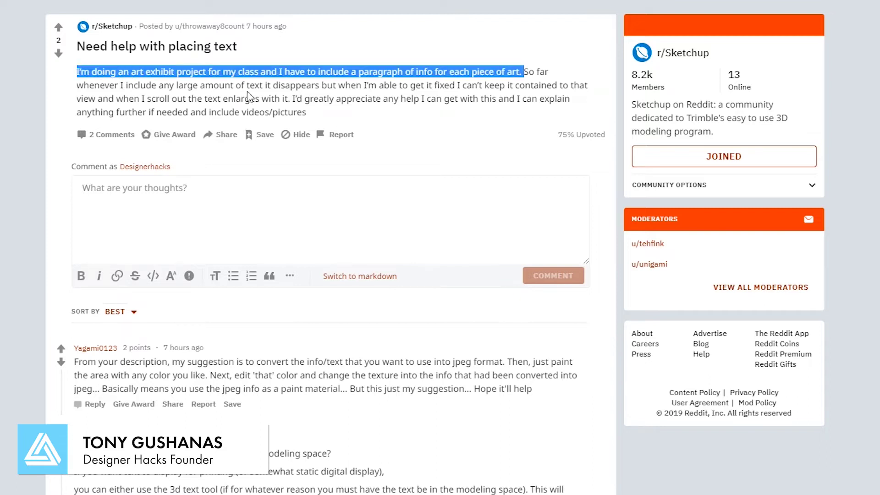
{"action": "left_click_drag", "start_coordinate": [150, 84], "coordinate": [337, 85]}
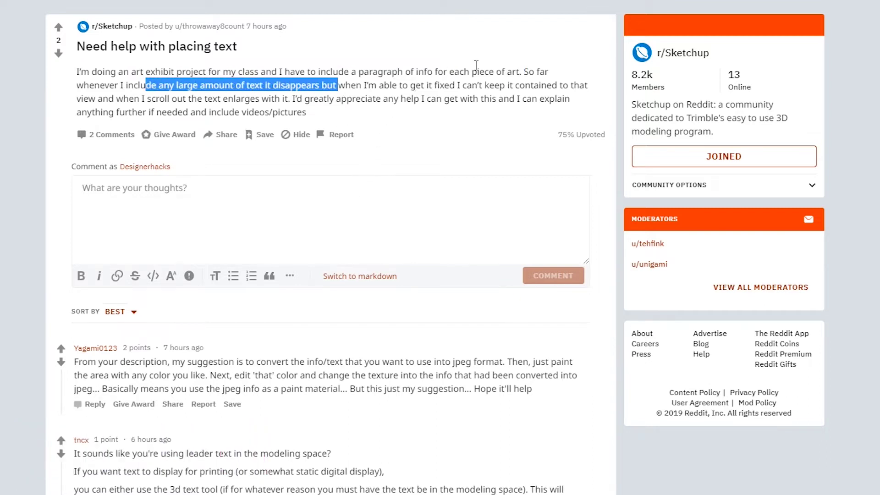
{"action": "left_click_drag", "start_coordinate": [523, 71], "coordinate": [433, 72]}
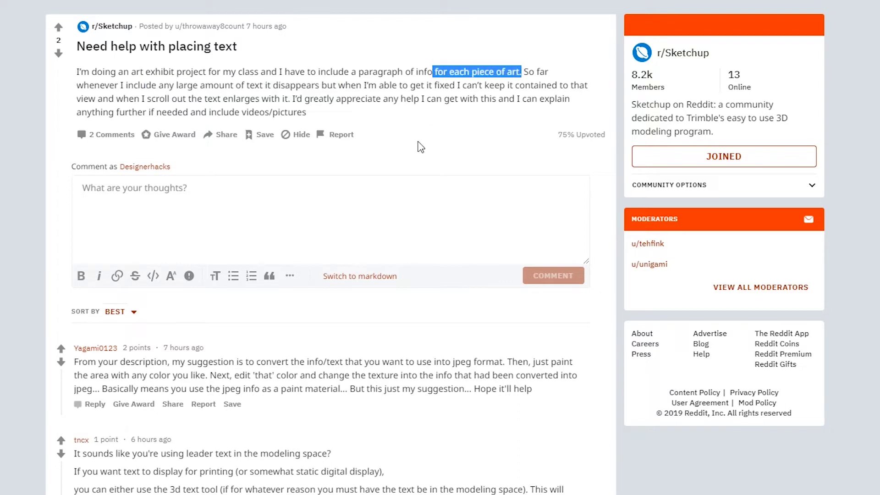
{"action": "left_click_drag", "start_coordinate": [358, 71], "coordinate": [402, 69]}
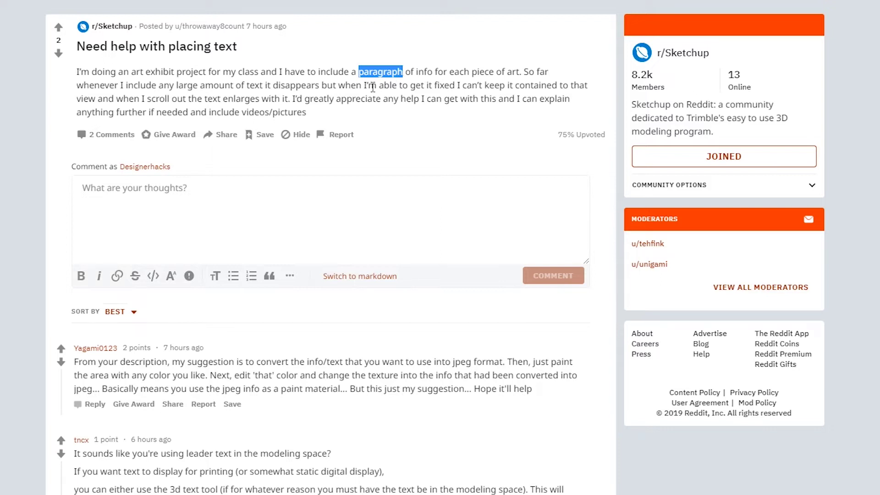
{"action": "left_click_drag", "start_coordinate": [370, 86], "coordinate": [505, 86]}
{"action": "left_click_drag", "start_coordinate": [197, 100], "coordinate": [209, 101]}
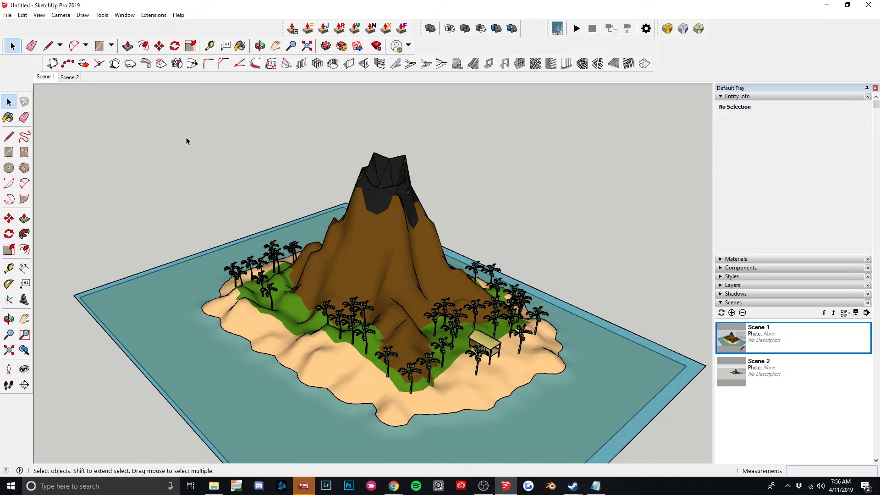
Place a Text label with its leader on the volcano slope and the text above the peak.
{"action": "left_click", "coordinate": [24, 284]}
{"action": "left_click", "coordinate": [423, 238]}
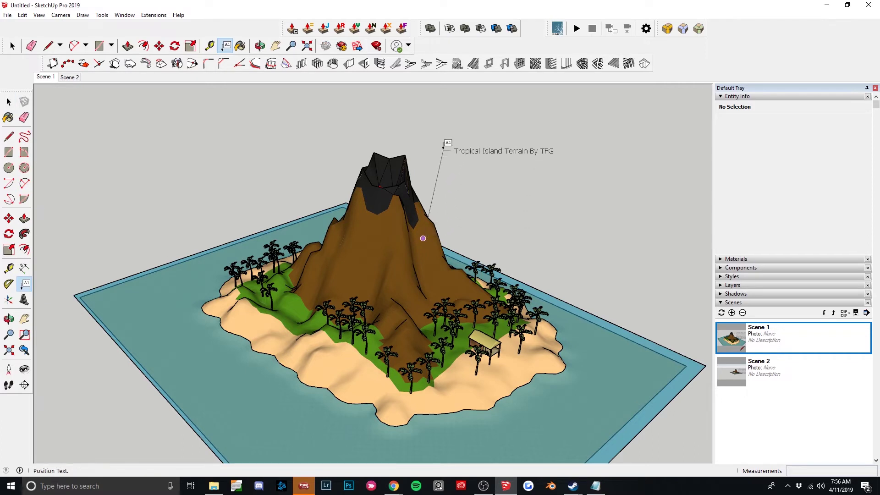
{"action": "left_click", "coordinate": [443, 143]}
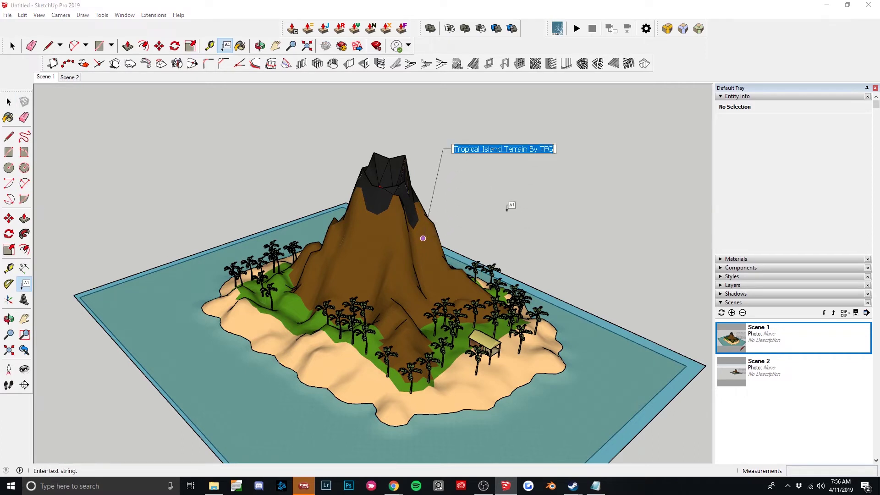
{"action": "left_click", "coordinate": [514, 183]}
{"action": "key", "text": "space"}
Check the island component's definition name, Tropical Island Terrain By TFG, in Entity Info.
{"action": "left_click", "coordinate": [573, 257]}
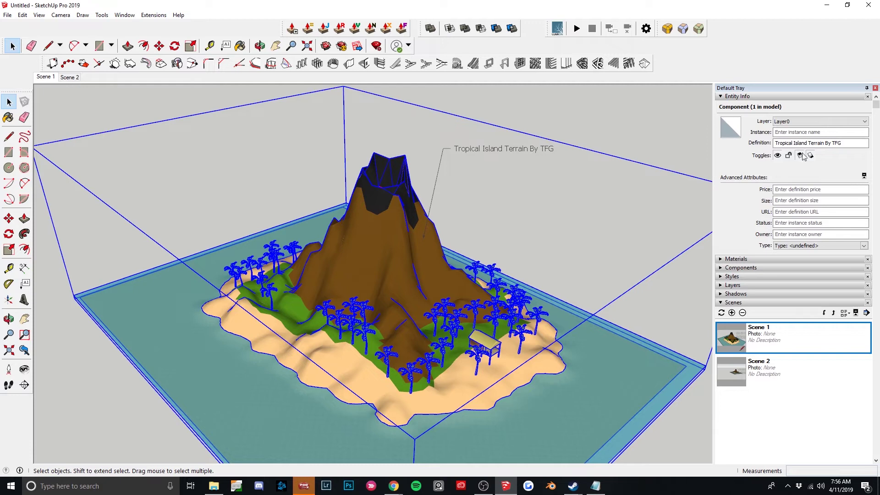
{"action": "left_click_drag", "start_coordinate": [844, 143], "coordinate": [774, 143]}
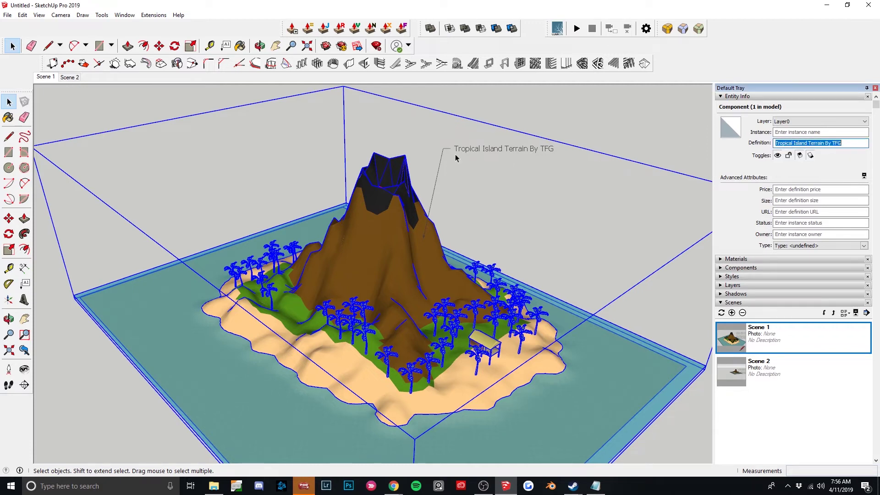
{"action": "left_click", "coordinate": [513, 181]}
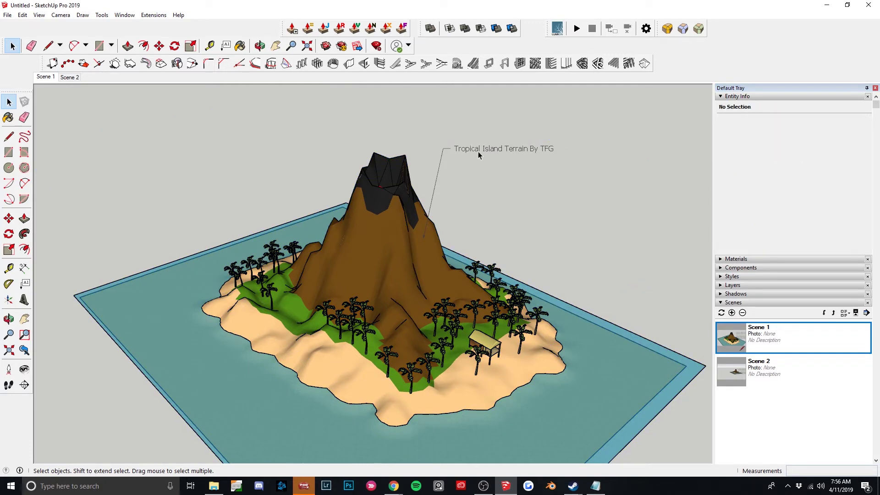
{"action": "key", "text": "alt+Tab"}
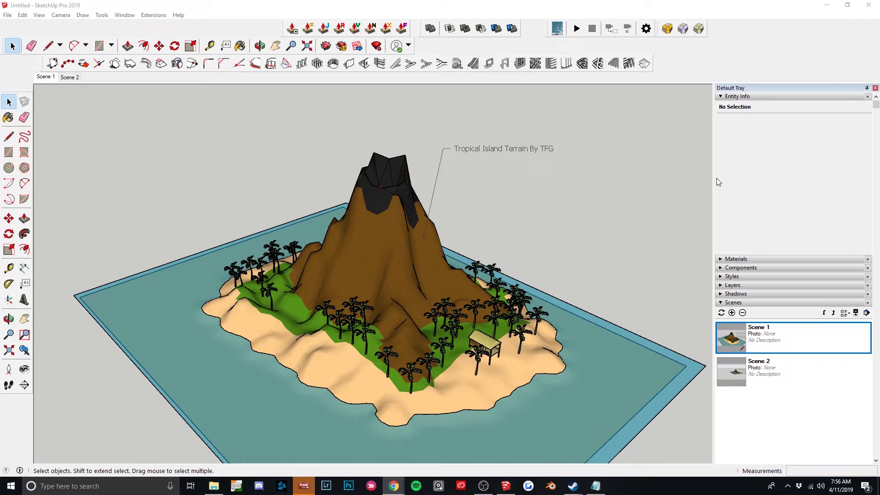
Paste the copied paragraph into the label, undo it, then restore the volcano rupture definition.
{"action": "key", "text": "alt+Tab"}
{"action": "left_click", "coordinate": [522, 149]}
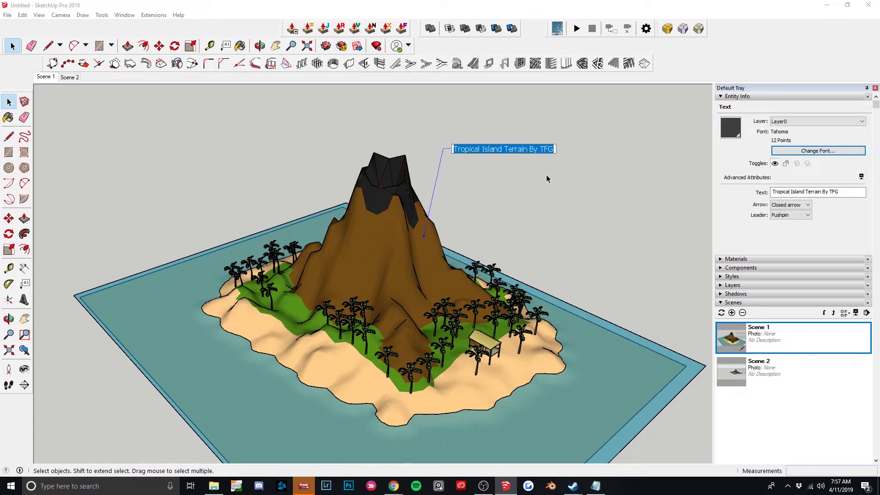
{"action": "key", "text": "ctrl+v"}
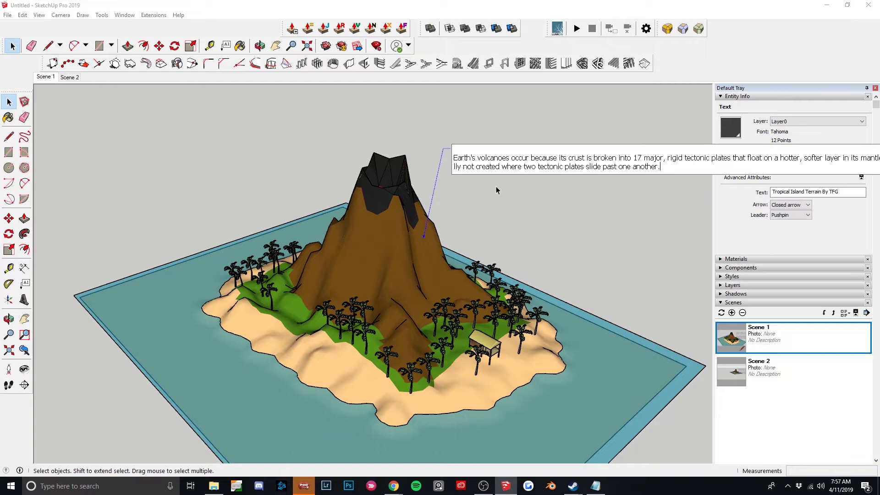
{"action": "left_click", "coordinate": [360, 148]}
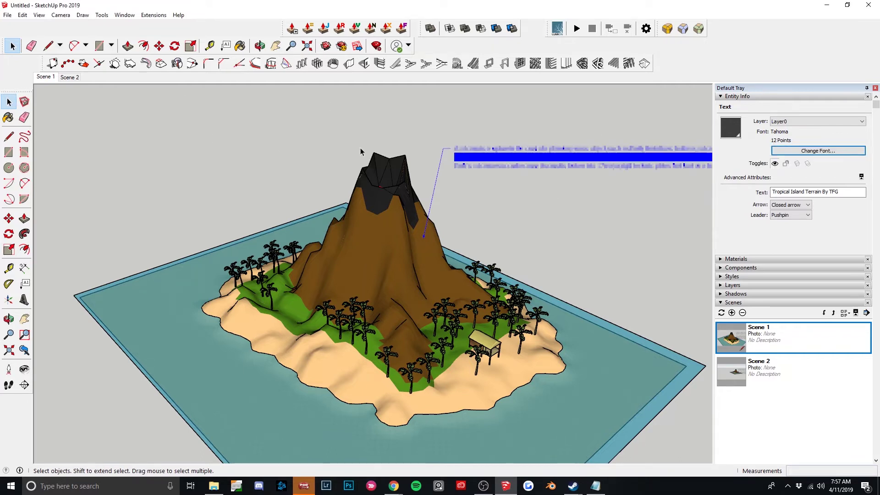
{"action": "left_click", "coordinate": [520, 123]}
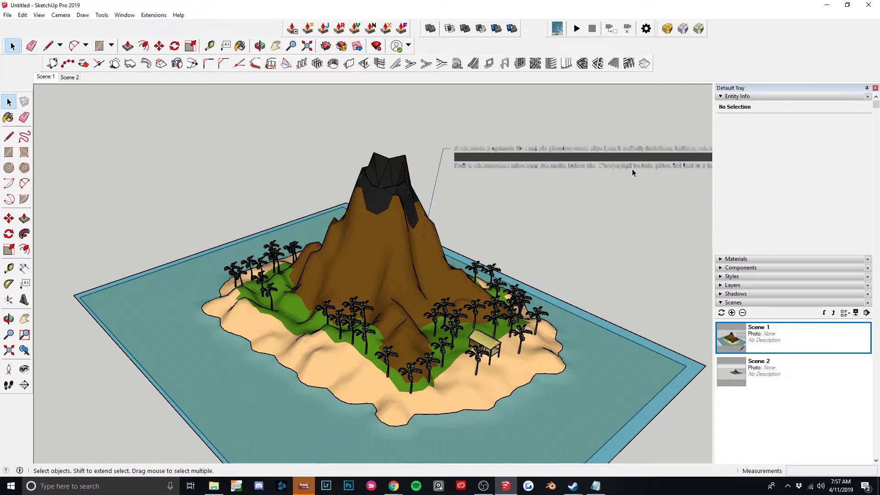
{"action": "key", "text": "ctrl+z"}
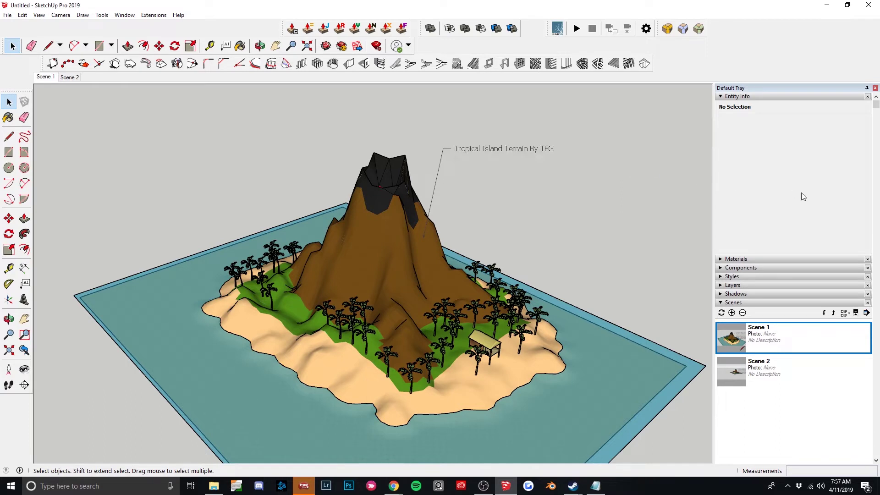
{"action": "key", "text": "alt+Tab"}
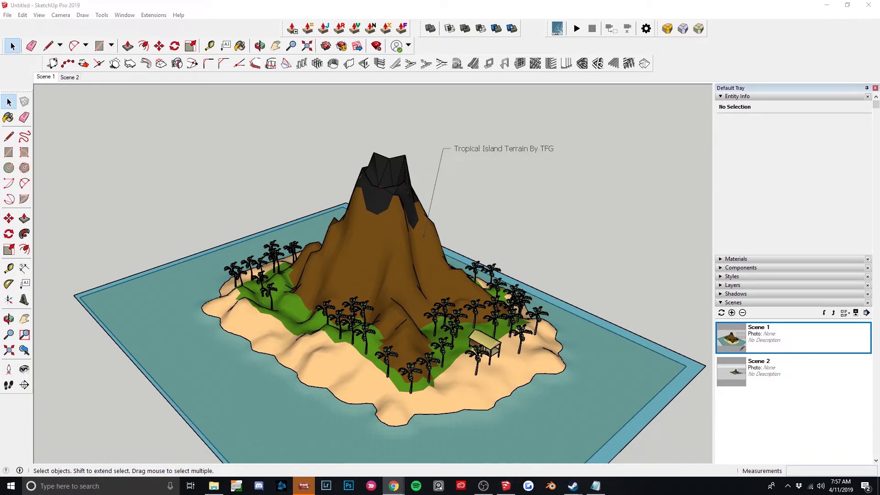
{"action": "key", "text": "alt+Tab"}
{"action": "key", "text": "ctrl+y"}
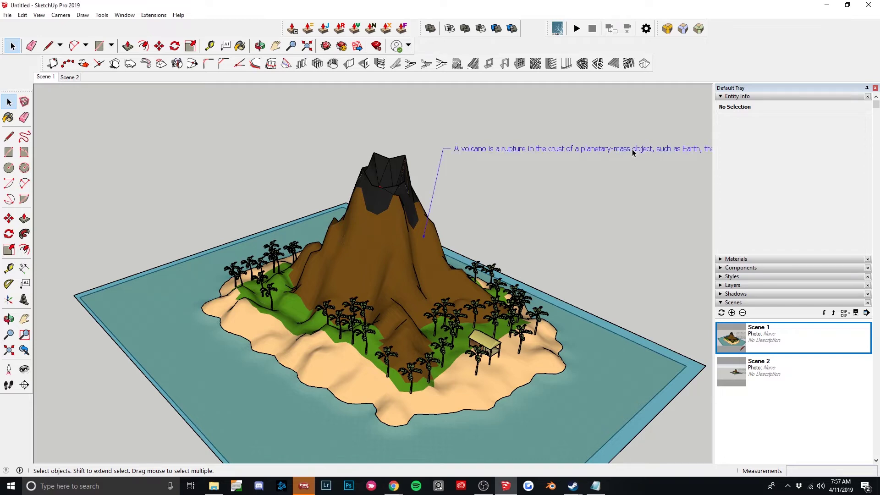
Insert line breaks after 'object,' and before 'escape' so the label wraps onto three lines.
{"action": "double_click", "coordinate": [631, 149]}
{"action": "left_click", "coordinate": [659, 168]}
{"action": "left_click", "coordinate": [654, 169]}
{"action": "double_click", "coordinate": [661, 151]}
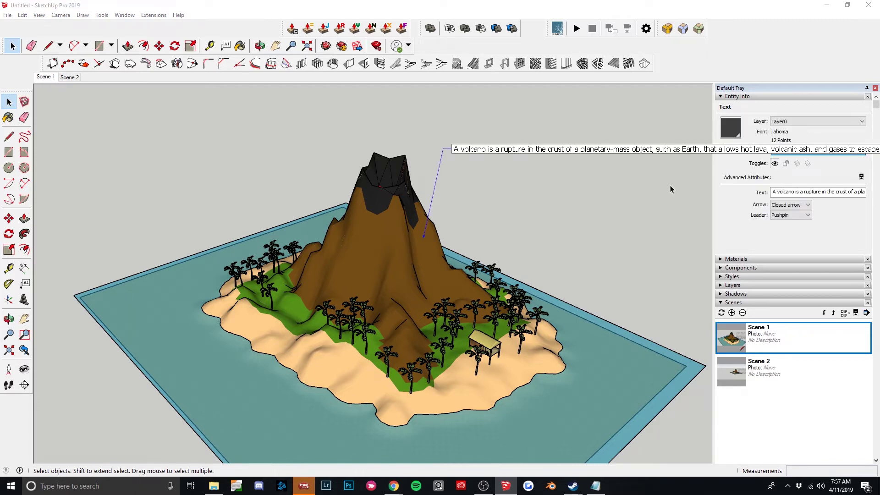
{"action": "key", "text": "Return"}
{"action": "left_click", "coordinate": [654, 158]}
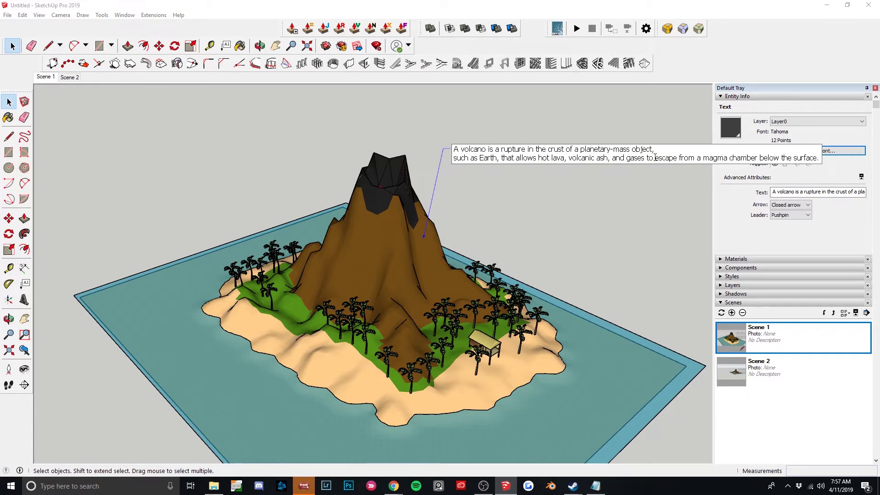
{"action": "key", "text": "Return"}
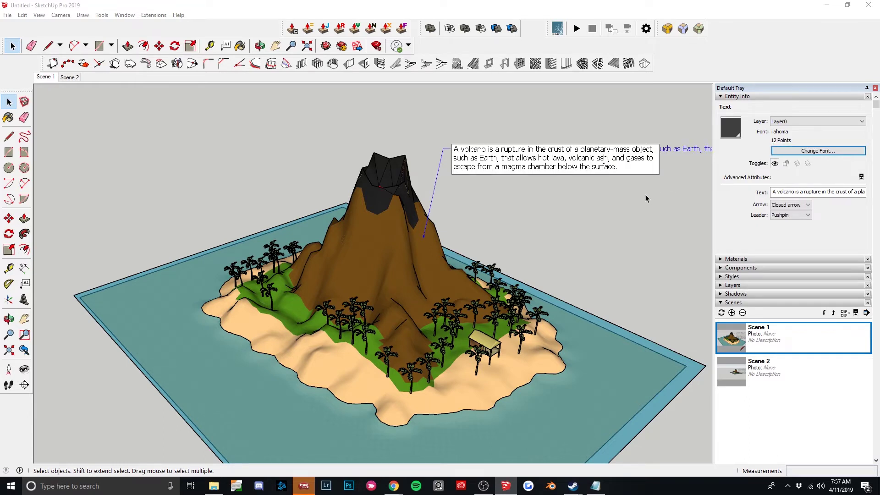
{"action": "left_click", "coordinate": [645, 194]}
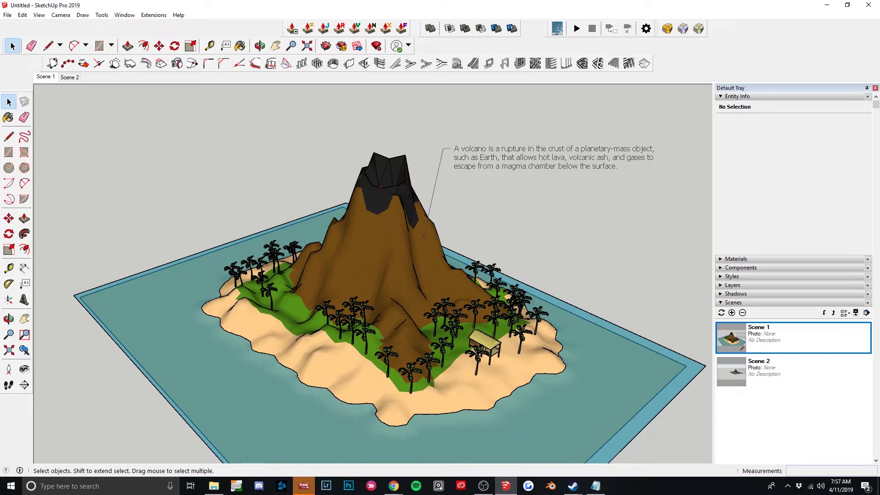
{"action": "key", "text": "alt+Tab"}
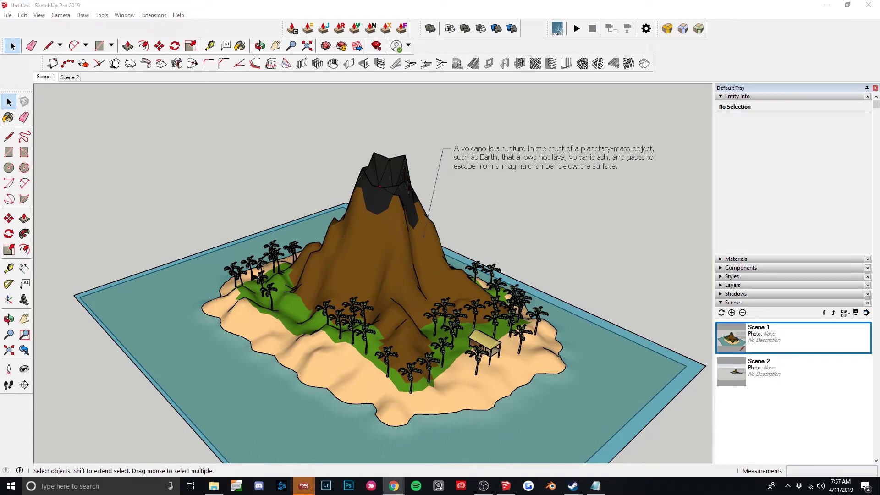
Paste the Earth's volcanoes sentence on a new line after 'surface.' in the label.
{"action": "double_click", "coordinate": [517, 162]}
{"action": "left_click", "coordinate": [628, 167]}
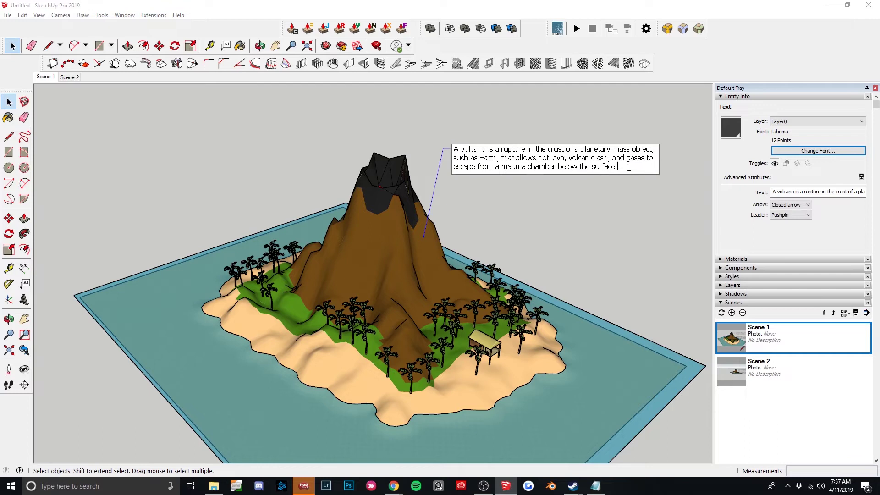
{"action": "key", "text": "Return"}
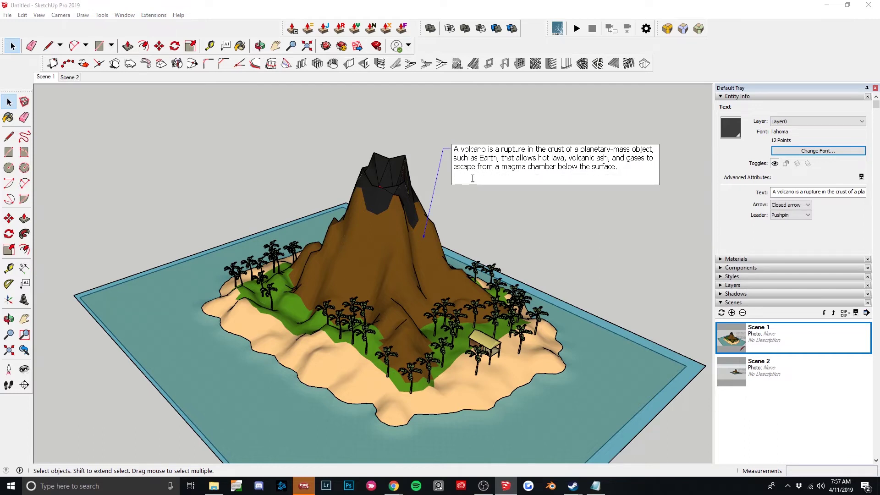
{"action": "key", "text": "Escape"}
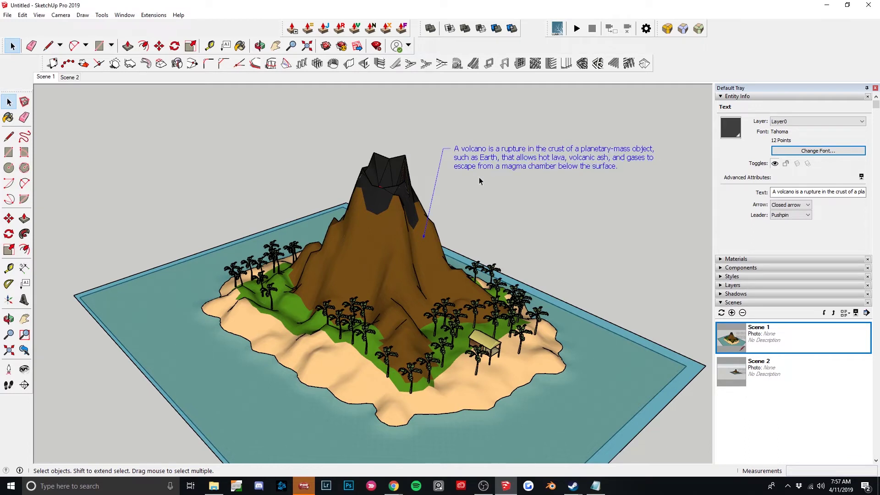
{"action": "double_click", "coordinate": [581, 160]}
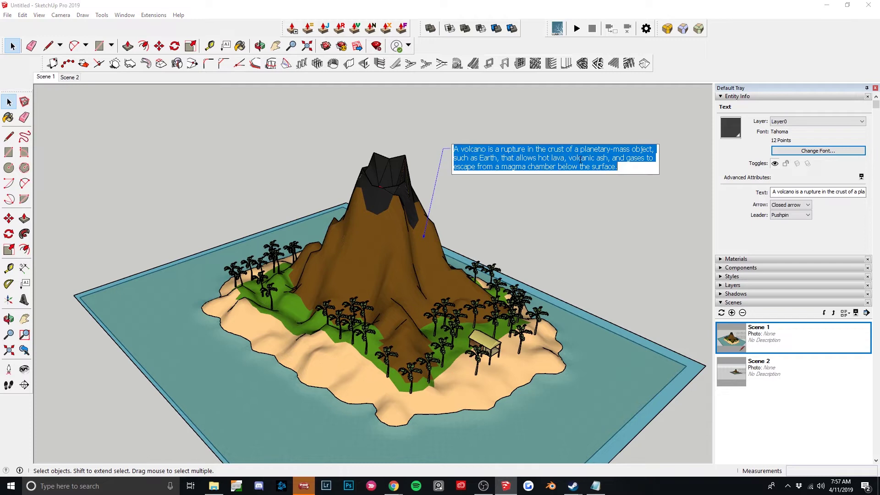
{"action": "left_click", "coordinate": [632, 170]}
{"action": "key", "text": "Return"}
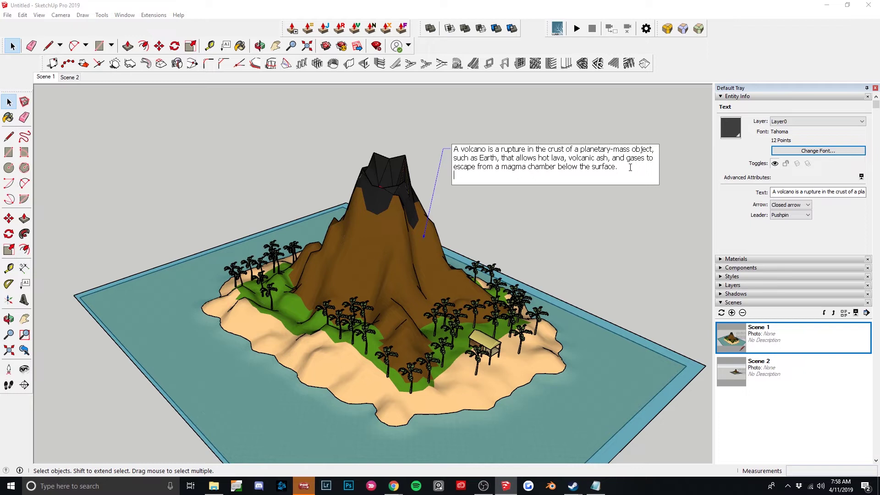
{"action": "key", "text": "ctrl+v"}
Separate the paragraphs with a blank line and break lines before 'rigid', 'major,' and 'in its mantle.'.
{"action": "left_click", "coordinate": [620, 167]}
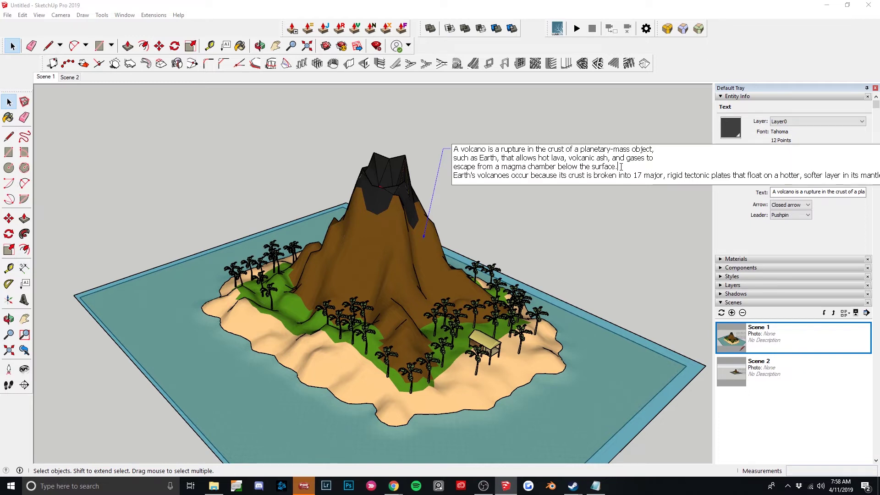
{"action": "key", "text": "Return"}
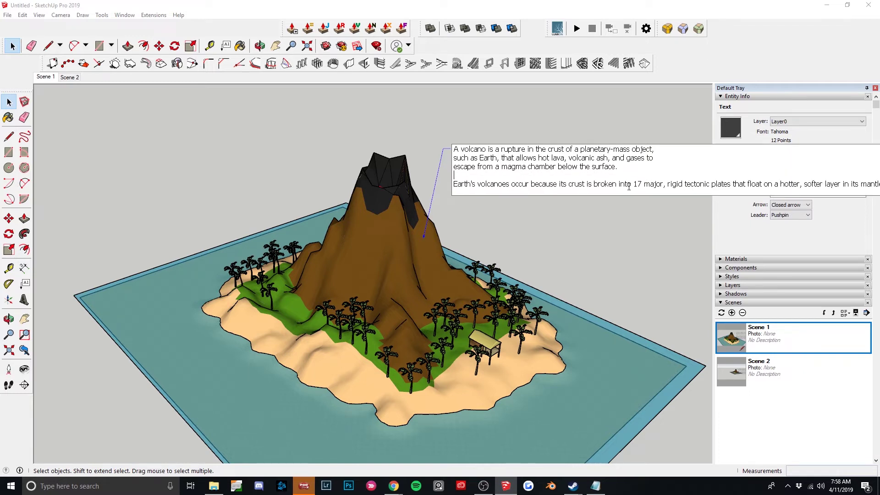
{"action": "key", "text": "Return"}
{"action": "left_click", "coordinate": [677, 191]}
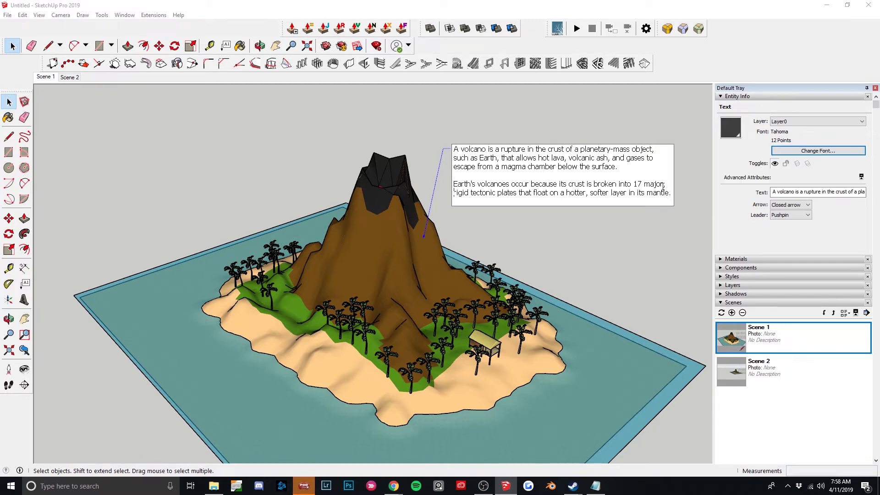
{"action": "left_click", "coordinate": [644, 184]}
{"action": "key", "text": "Return"}
{"action": "key", "text": "Delete"}
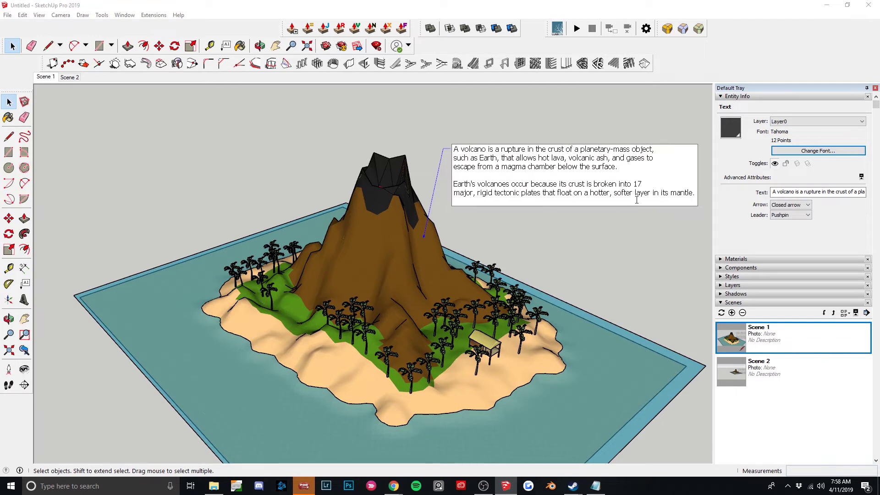
{"action": "key", "text": "Return"}
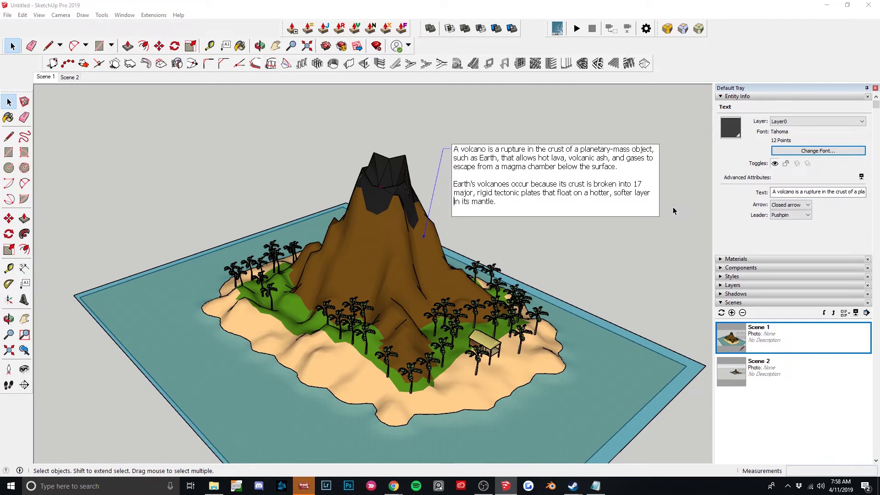
{"action": "left_click", "coordinate": [551, 243]}
{"action": "left_click", "coordinate": [558, 214]}
{"action": "left_click", "coordinate": [557, 207]}
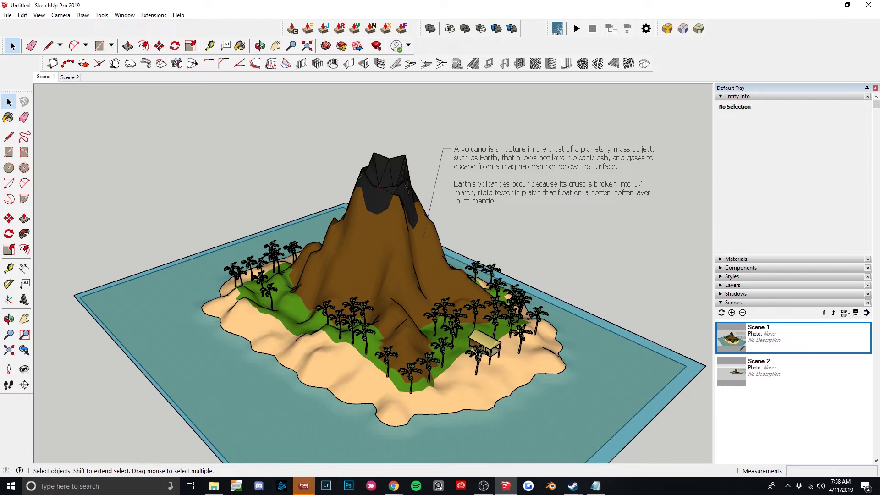
{"action": "key", "text": "alt+Tab"}
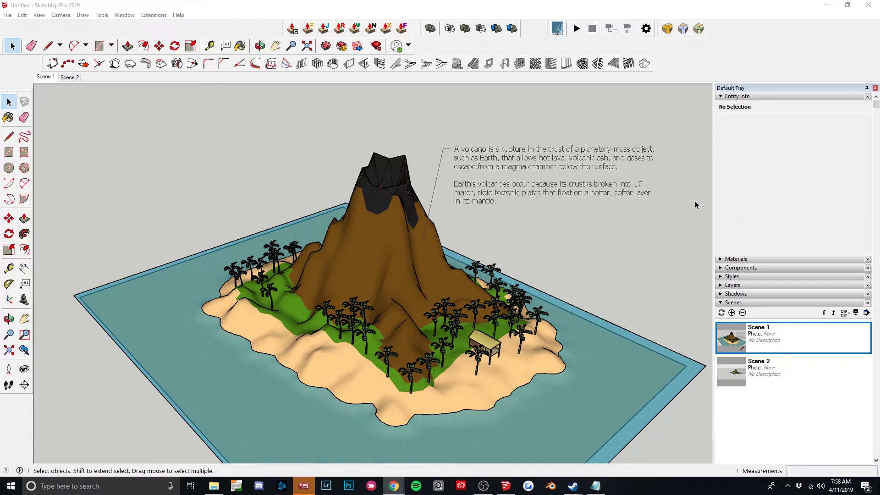
Paste the diverging/converging plates sentence after 'mantle.' and wrap it before 'found' and 'most are found underwater.'.
{"action": "double_click", "coordinate": [562, 193]}
{"action": "left_click", "coordinate": [522, 208]}
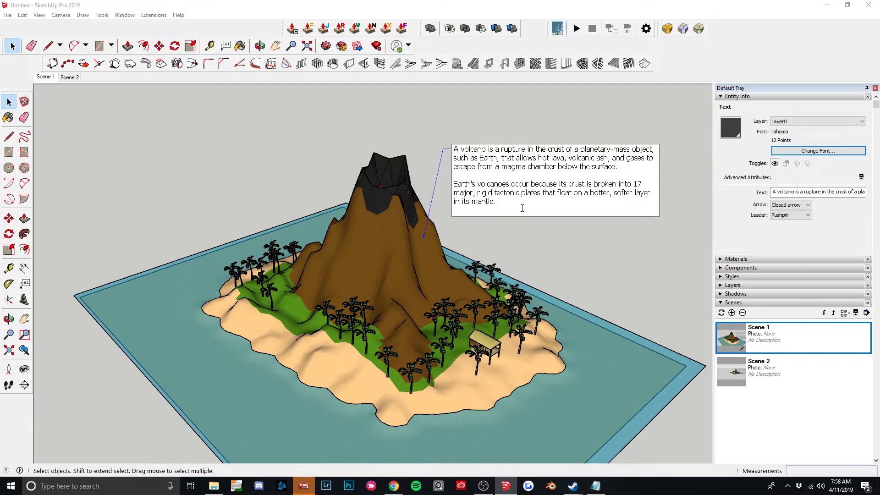
{"action": "key", "text": "ctrl+v"}
{"action": "left_click", "coordinate": [501, 203]}
{"action": "left_click", "coordinate": [646, 202]}
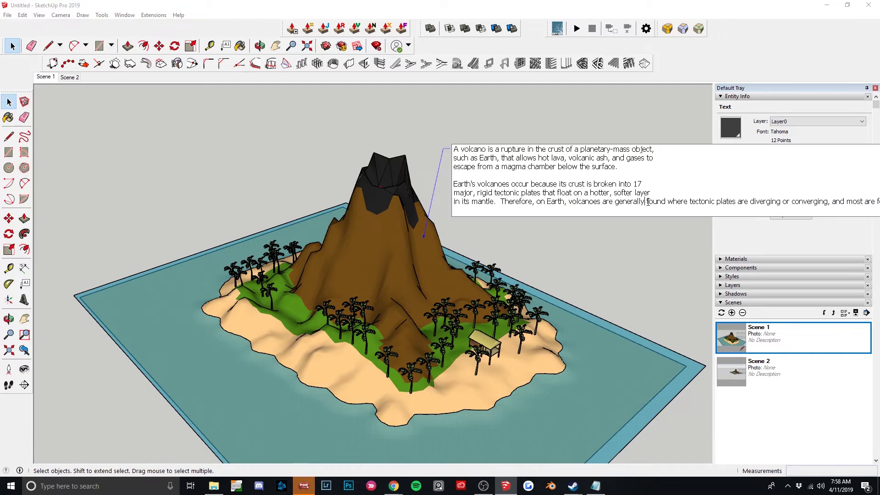
{"action": "key", "text": "Return"}
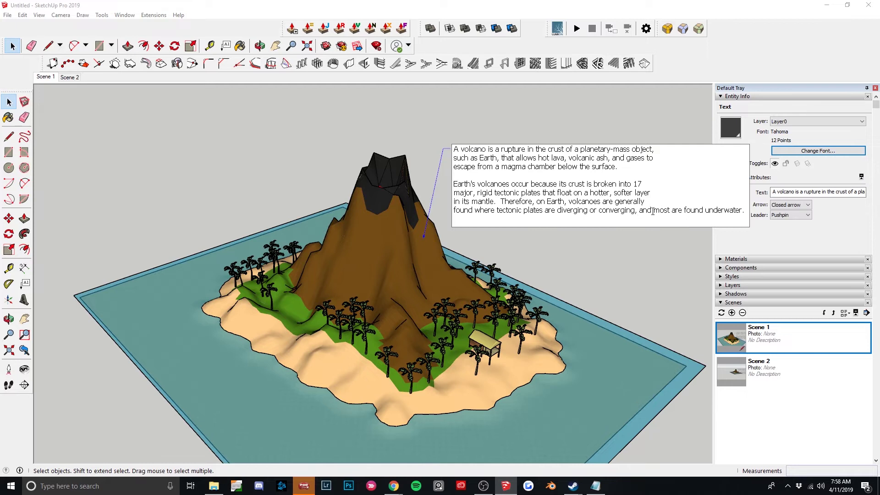
{"action": "key", "text": "Return"}
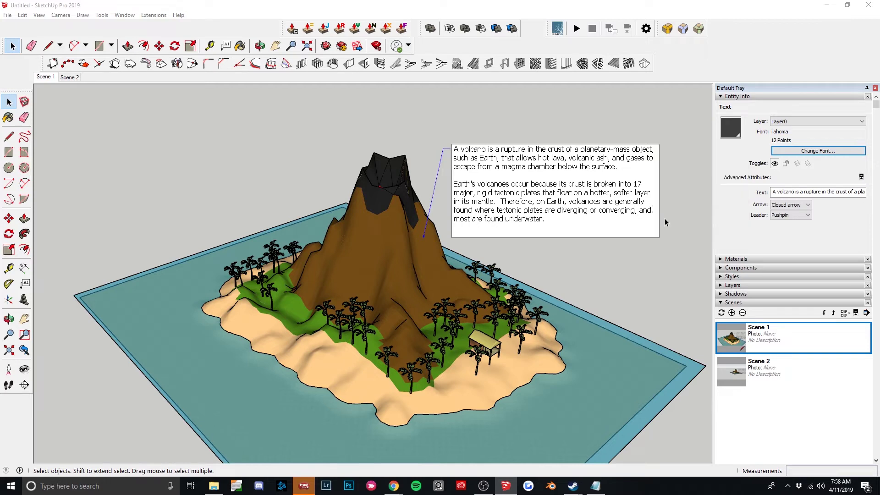
{"action": "left_click", "coordinate": [676, 244]}
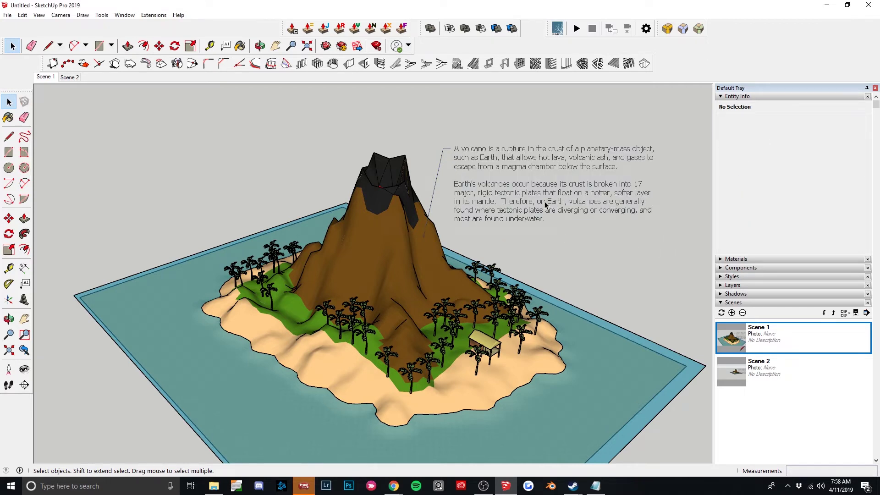
{"action": "left_click", "coordinate": [578, 202]}
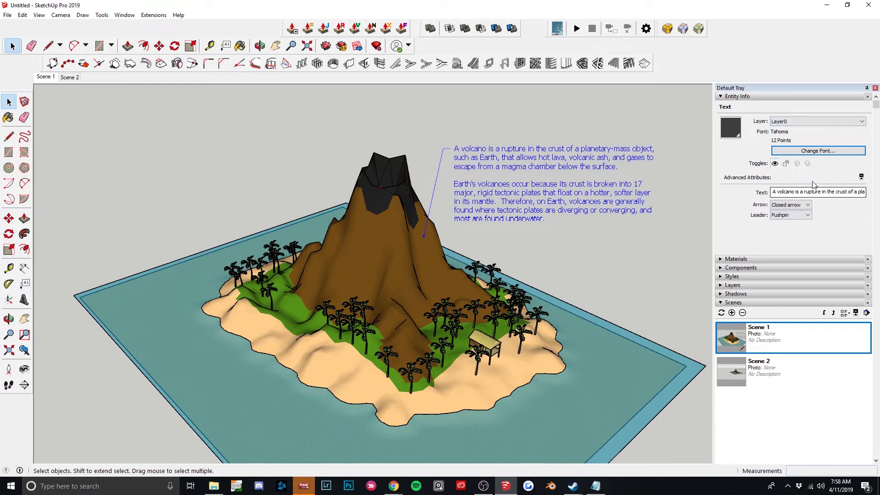
Change the label's font size via Change Font, trying 8 points before settling on 10 points.
{"action": "left_click", "coordinate": [825, 156]}
{"action": "scroll", "coordinate": [482, 218], "scroll_direction": "up", "scroll_amount": 2}
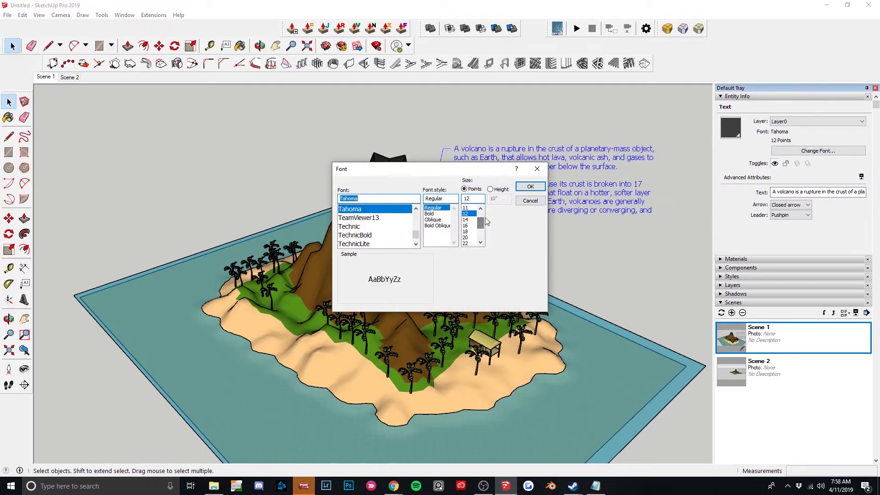
{"action": "left_click", "coordinate": [464, 207]}
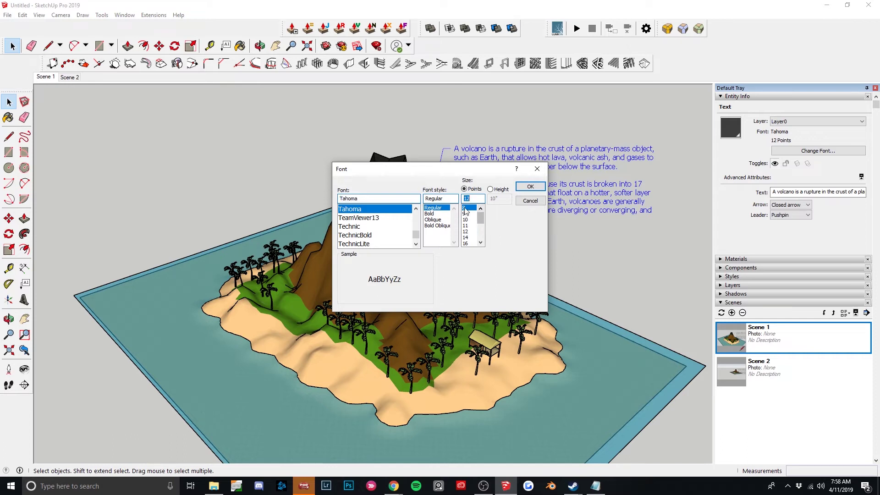
{"action": "left_click", "coordinate": [531, 186]}
{"action": "left_click", "coordinate": [596, 208]}
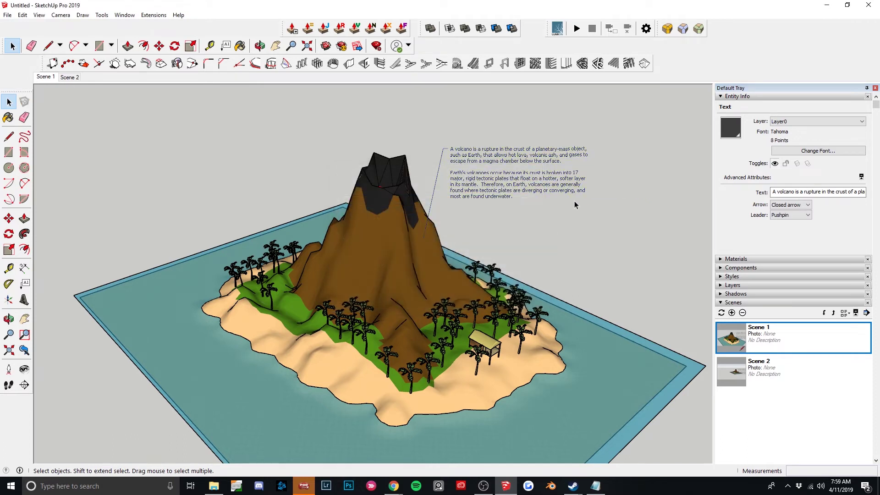
{"action": "left_click", "coordinate": [520, 176]}
{"action": "left_click", "coordinate": [788, 153]}
{"action": "left_click", "coordinate": [467, 222]}
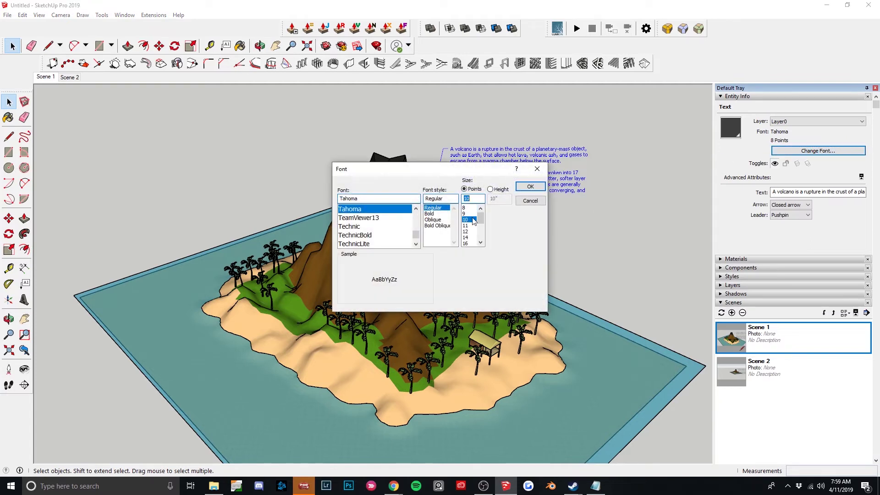
{"action": "left_click", "coordinate": [528, 187]}
{"action": "left_click", "coordinate": [625, 239]}
{"action": "middle_click_drag", "start_coordinate": [625, 238], "coordinate": [582, 198]}
Zoom in on the volcano and move the label slightly left.
{"action": "scroll", "coordinate": [582, 198], "scroll_direction": "up", "scroll_amount": 3}
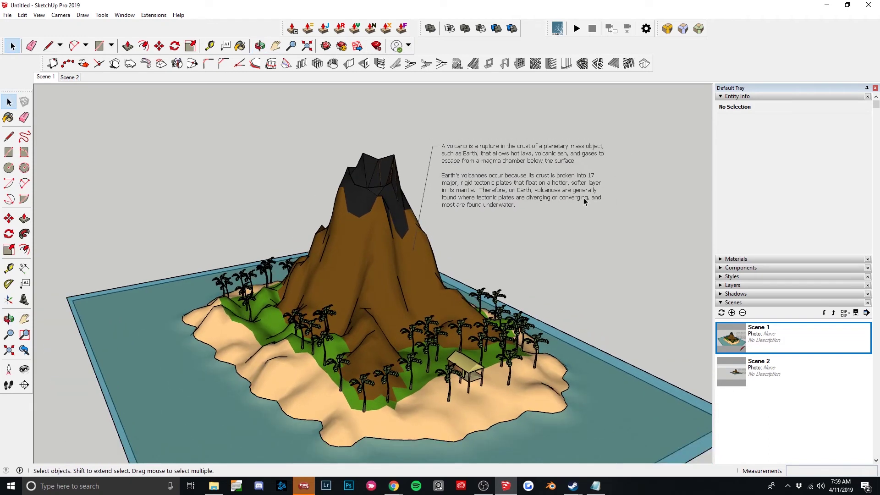
{"action": "middle_click_drag", "start_coordinate": [470, 216], "coordinate": [523, 135], "text": "shift"}
{"action": "left_click", "coordinate": [523, 136]}
{"action": "key", "text": "m"}
{"action": "left_click", "coordinate": [513, 126]}
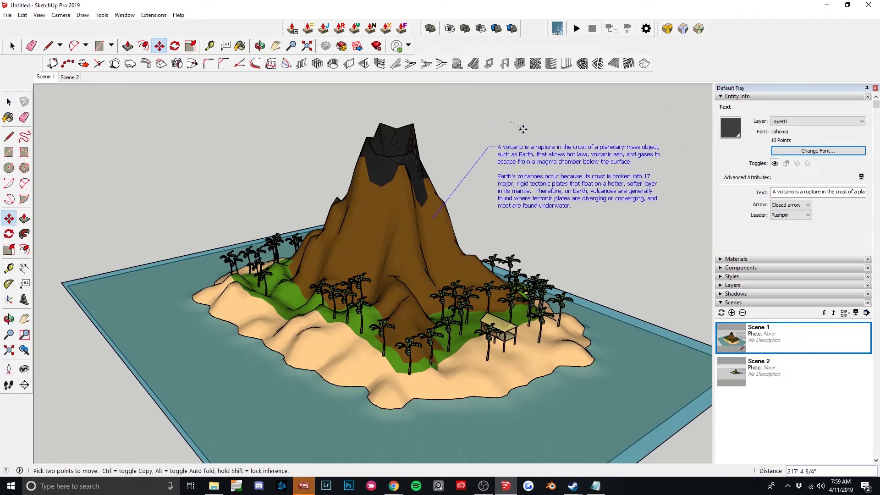
{"action": "left_click", "coordinate": [520, 128]}
{"action": "key", "text": "space"}
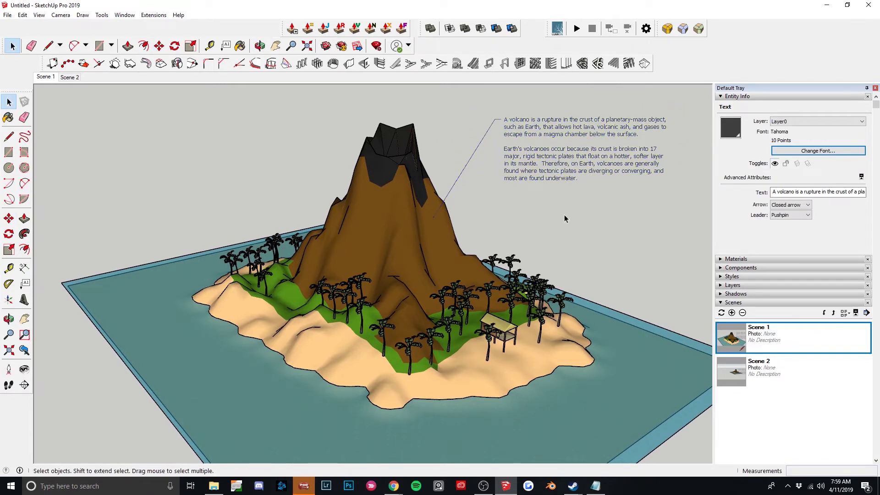
{"action": "left_click", "coordinate": [565, 215]}
Move the label a little further left so it floats clear of the peak.
{"action": "left_click", "coordinate": [553, 134]}
{"action": "key", "text": "m"}
{"action": "left_click", "coordinate": [553, 134]}
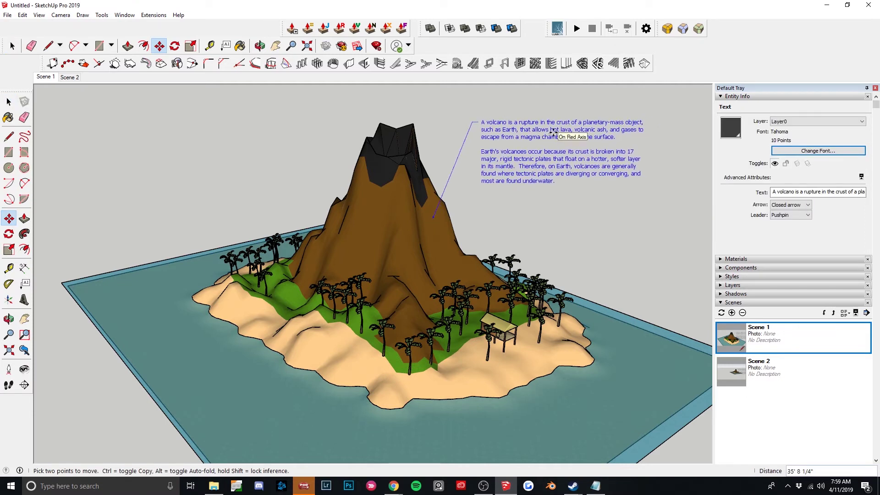
{"action": "left_click", "coordinate": [533, 136]}
{"action": "key", "text": "space"}
{"action": "left_click", "coordinate": [551, 213]}
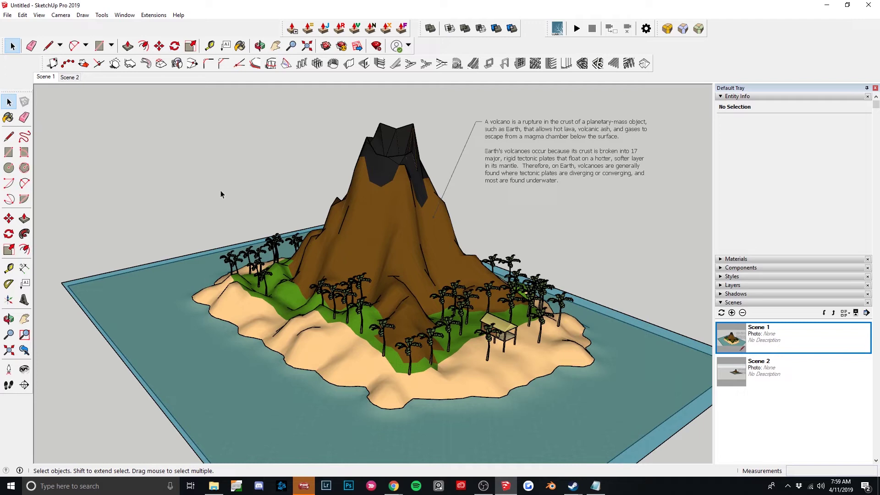
Delete Scene 1 and Scene 2 from the Scenes panel.
{"action": "left_click", "coordinate": [742, 313]}
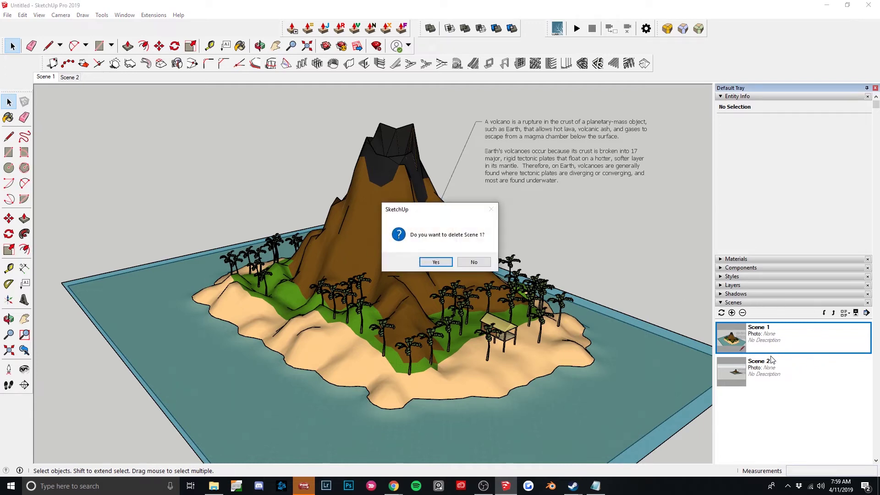
{"action": "left_click", "coordinate": [436, 262]}
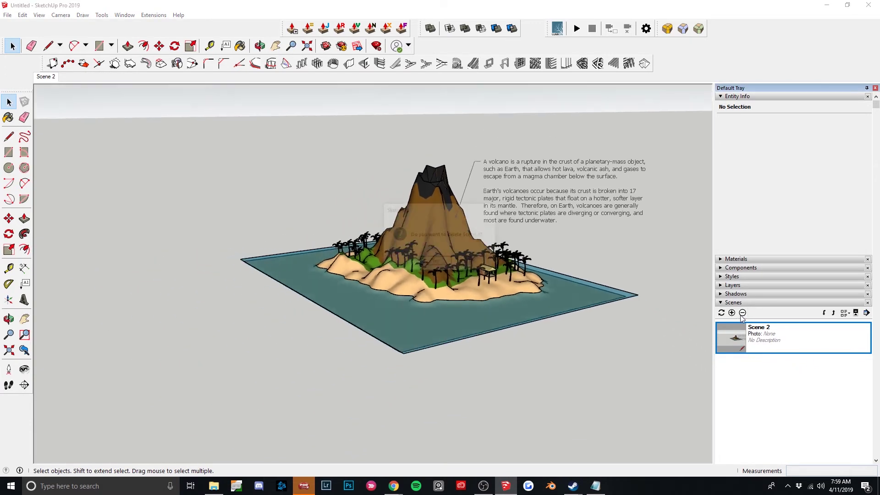
{"action": "left_click", "coordinate": [743, 312]}
{"action": "left_click", "coordinate": [436, 262]}
Frame the island and its label, then save that view as a new Scene 1.
{"action": "middle_click_drag", "start_coordinate": [447, 270], "coordinate": [619, 292]}
{"action": "middle_click_drag", "start_coordinate": [557, 236], "coordinate": [579, 241], "text": "shift"}
{"action": "key", "text": "space"}
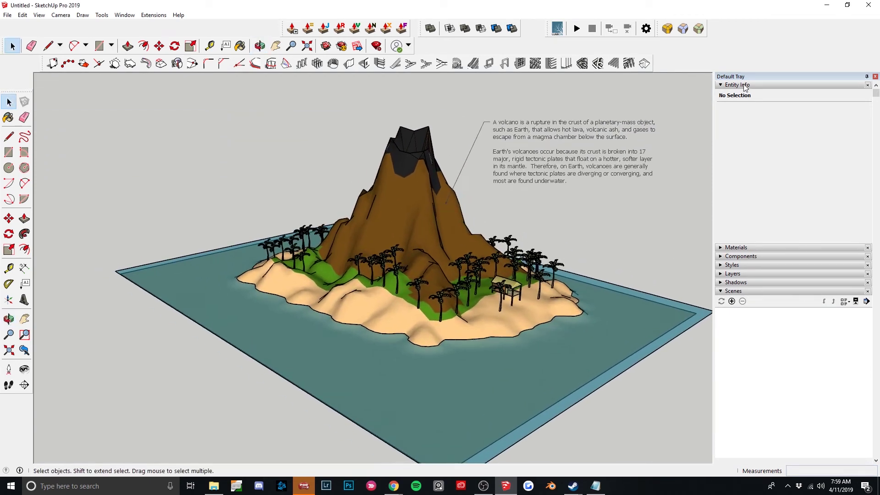
{"action": "left_click", "coordinate": [732, 301]}
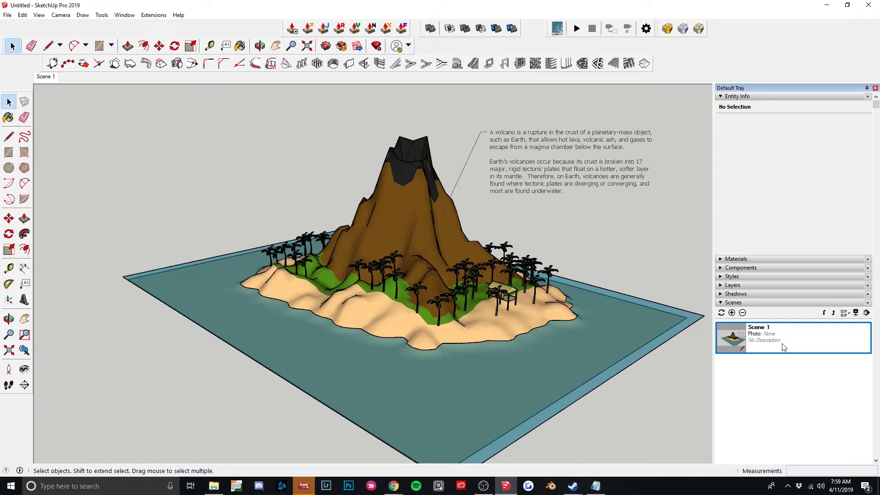
Review Scene 1's details and the label text without changes, then add Scene 2.
{"action": "right_click", "coordinate": [800, 345]}
{"action": "left_click", "coordinate": [779, 439]}
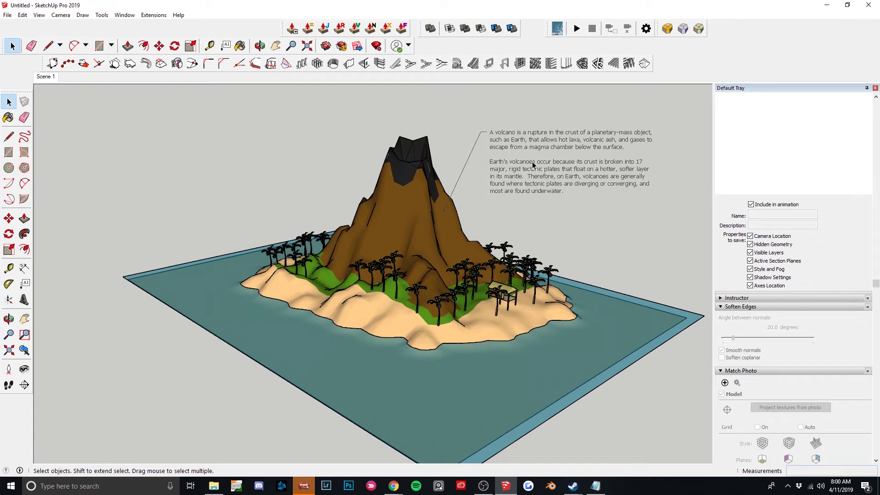
{"action": "scroll", "coordinate": [782, 349], "scroll_direction": "down", "scroll_amount": 5}
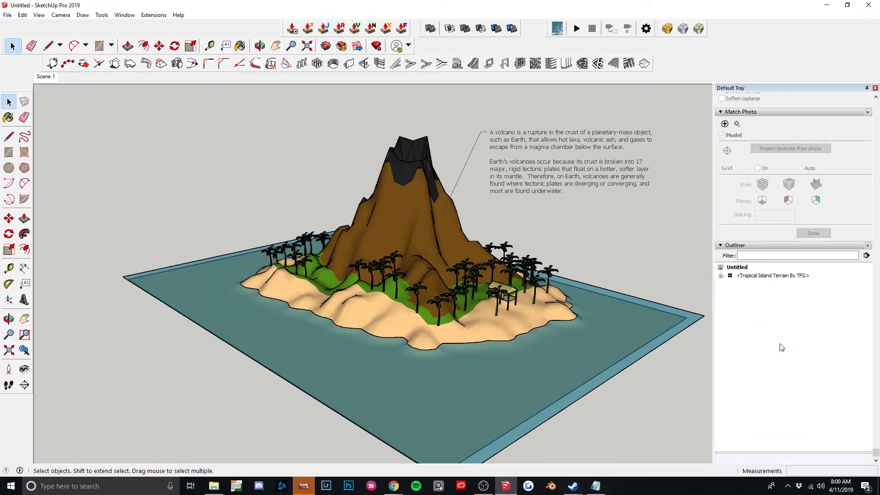
{"action": "double_click", "coordinate": [577, 162]}
{"action": "key", "text": "ctrl+c"}
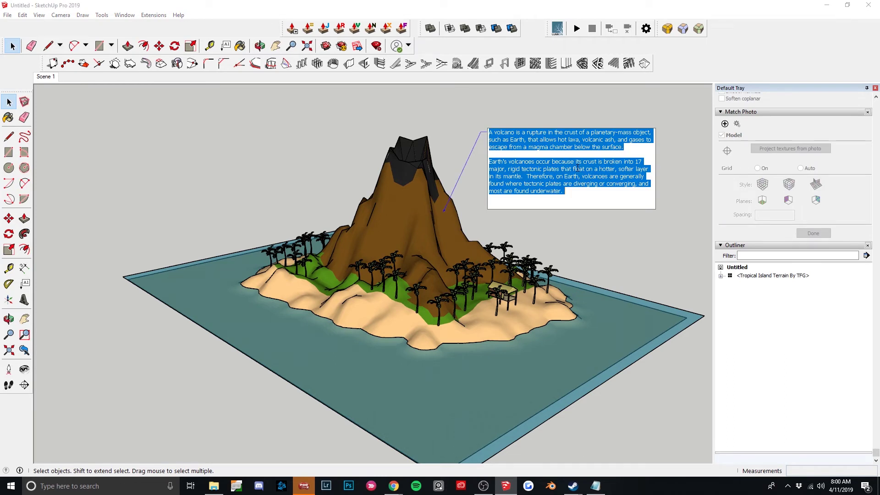
{"action": "left_click", "coordinate": [653, 252]}
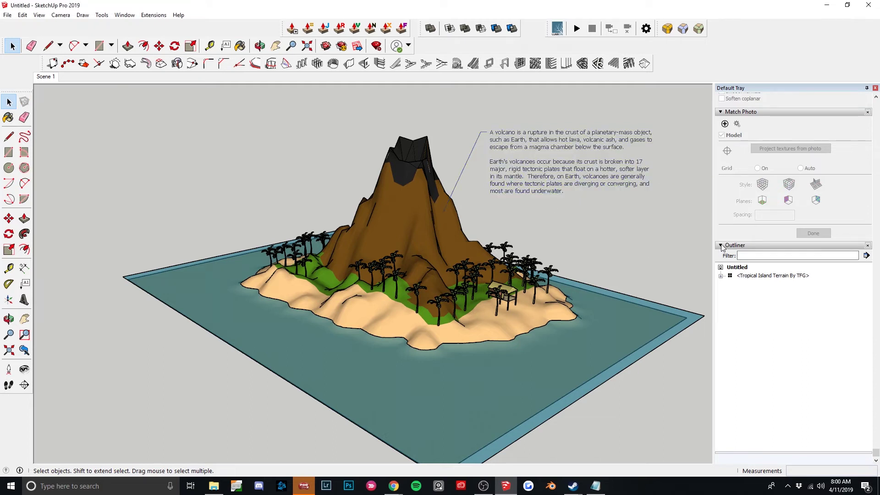
{"action": "key", "text": "ctrl+shift+a"}
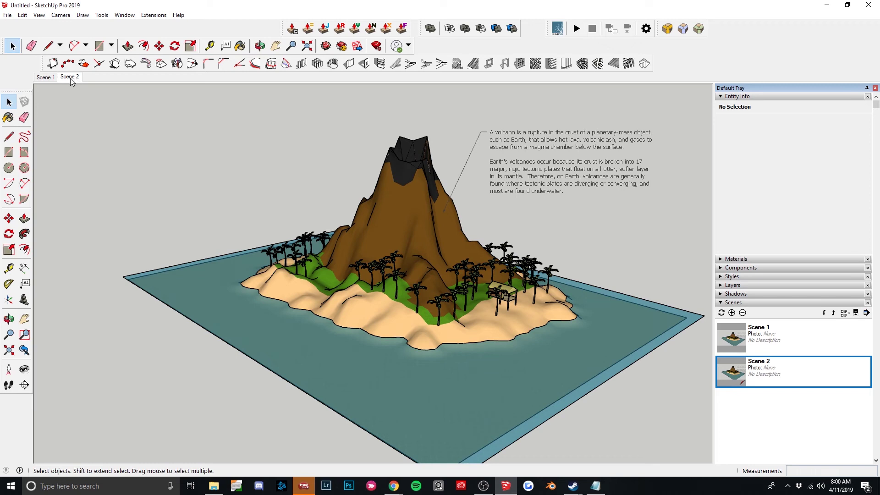
Orbit to a straight-down top view of the island, then back down to a low oblique view.
{"action": "middle_click_drag", "start_coordinate": [487, 209], "coordinate": [441, 246]}
{"action": "key", "text": "o"}
{"action": "left_click_drag", "start_coordinate": [441, 246], "coordinate": [482, 267]}
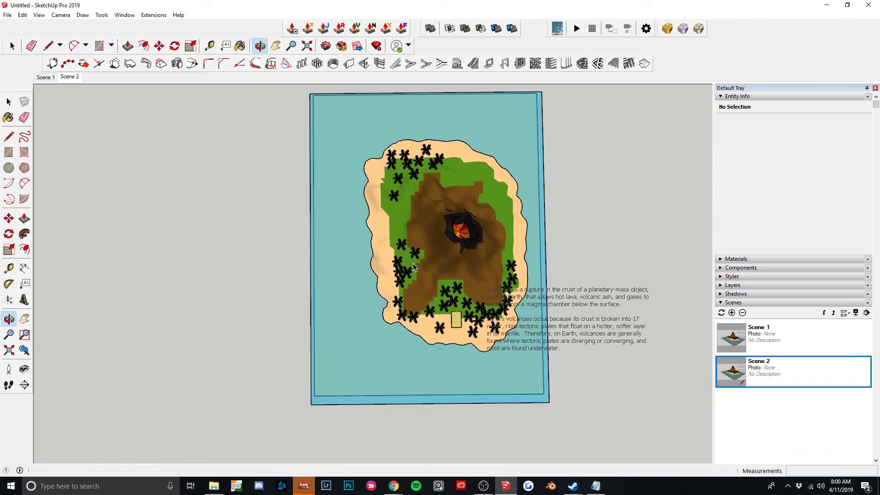
{"action": "key", "text": "space"}
{"action": "middle_click_drag", "start_coordinate": [485, 266], "coordinate": [468, 258]}
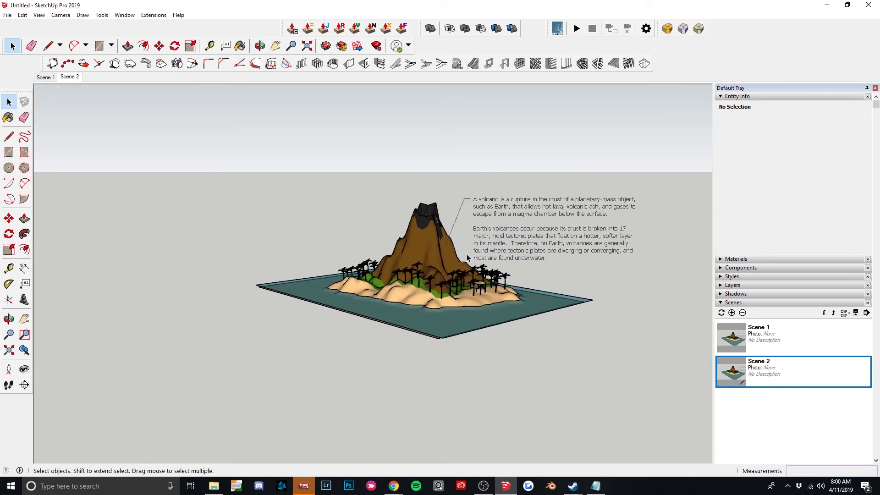
Hide Scene 2's existing volcano label.
{"action": "left_click", "coordinate": [518, 216]}
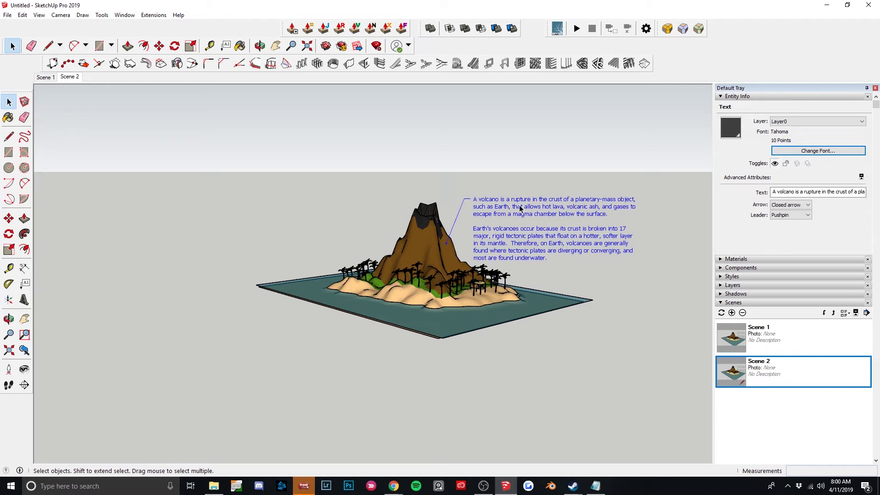
{"action": "right_click", "coordinate": [521, 208]}
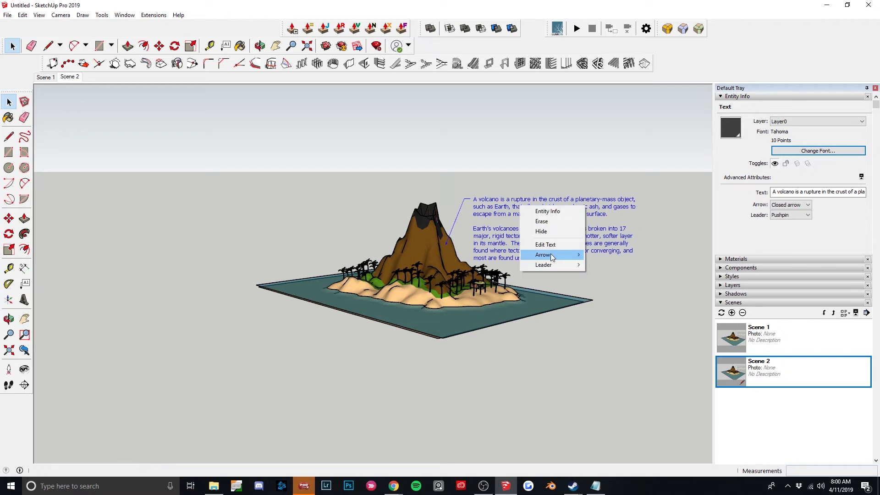
{"action": "left_click", "coordinate": [552, 232]}
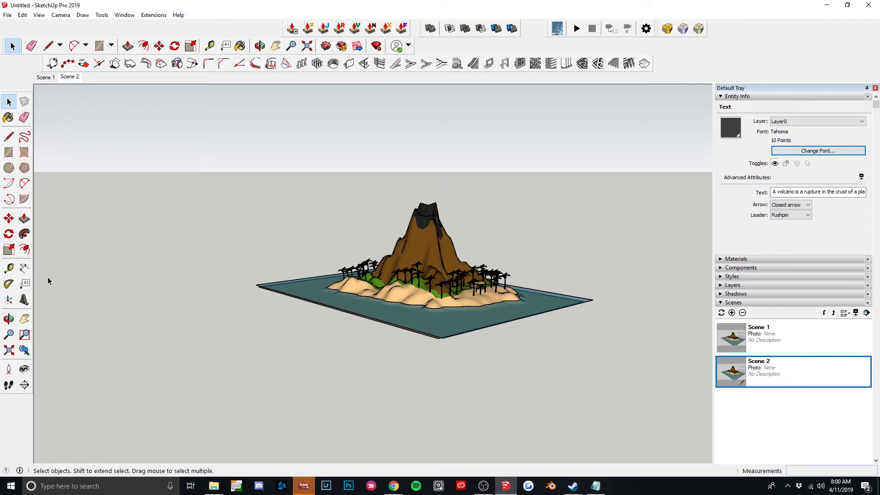
Add a leader label on the volcano with the pasted volcano description.
{"action": "left_click", "coordinate": [23, 283]}
{"action": "left_click", "coordinate": [445, 245]}
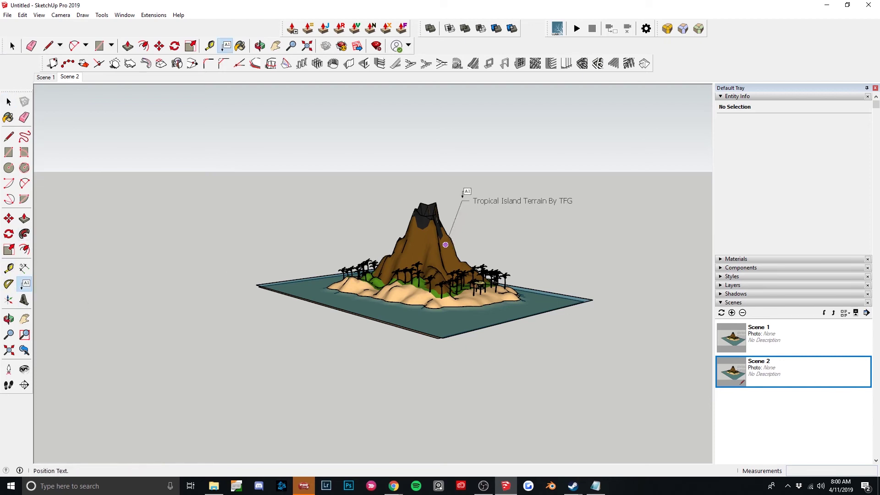
{"action": "left_click", "coordinate": [507, 195]}
{"action": "key", "text": "ctrl+v"}
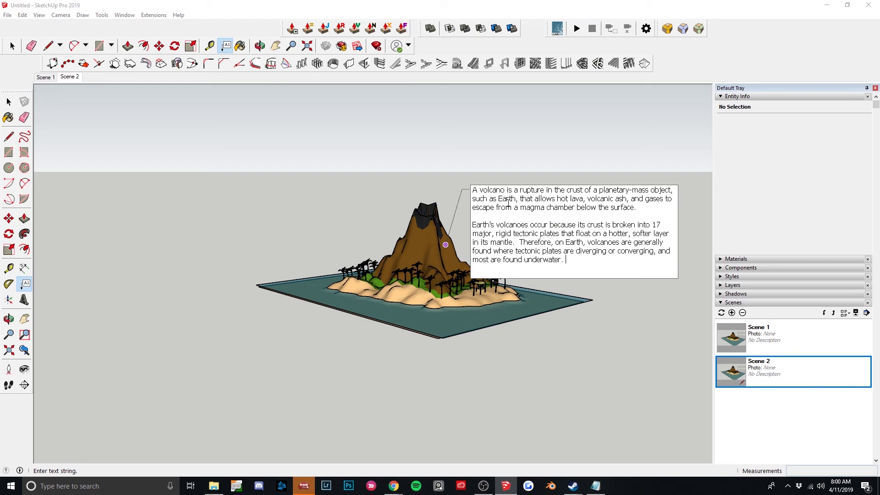
{"action": "left_click", "coordinate": [9, 102]}
Change the new label's font size to 8 points.
{"action": "left_click", "coordinate": [592, 192]}
{"action": "left_click", "coordinate": [824, 152]}
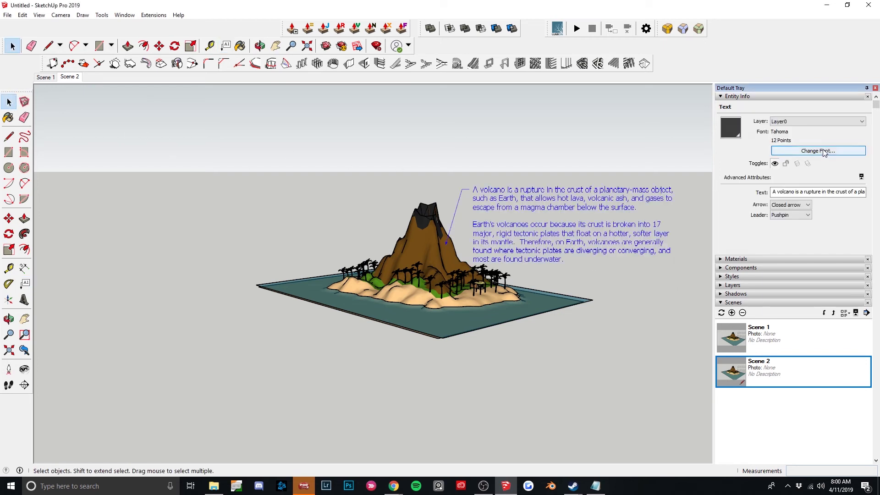
{"action": "left_click_drag", "start_coordinate": [480, 228], "coordinate": [480, 212]}
{"action": "left_click", "coordinate": [466, 208]}
{"action": "left_click", "coordinate": [531, 187]}
{"action": "left_click", "coordinate": [638, 227]}
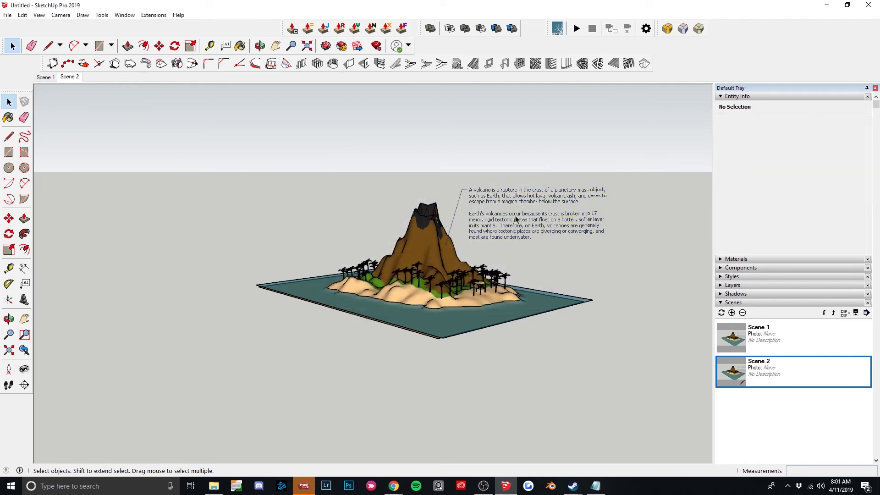
Update Scene 2 to store its new label.
{"action": "right_click", "coordinate": [782, 371]}
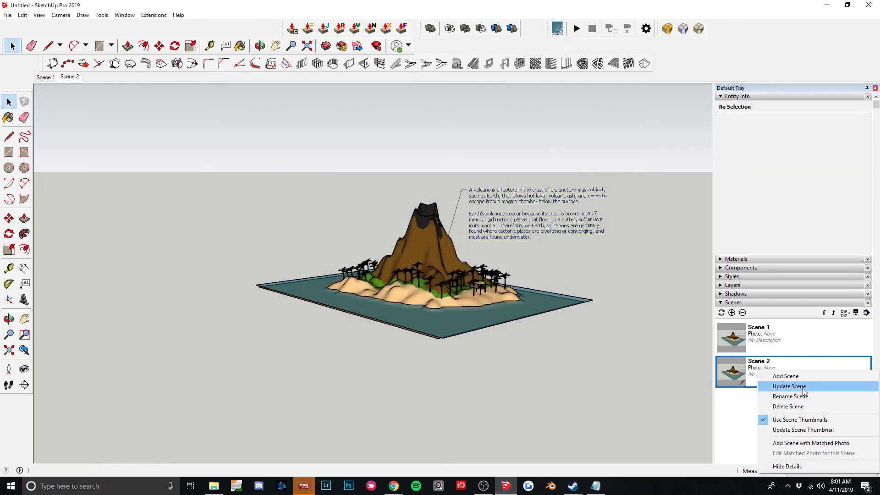
{"action": "left_click", "coordinate": [806, 387]}
{"action": "left_click", "coordinate": [418, 278]}
In Scene 1, hide the upper duplicate description label.
{"action": "left_click", "coordinate": [799, 338]}
{"action": "double_click", "coordinate": [798, 338]}
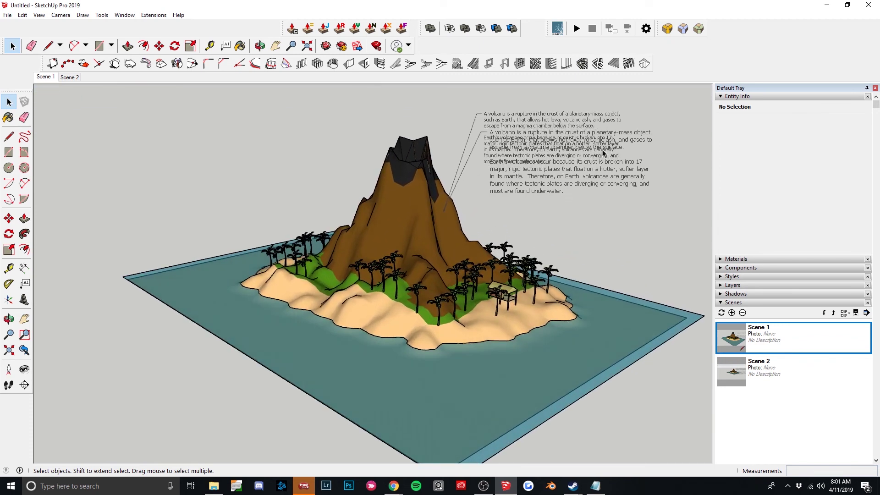
{"action": "left_click", "coordinate": [563, 120]}
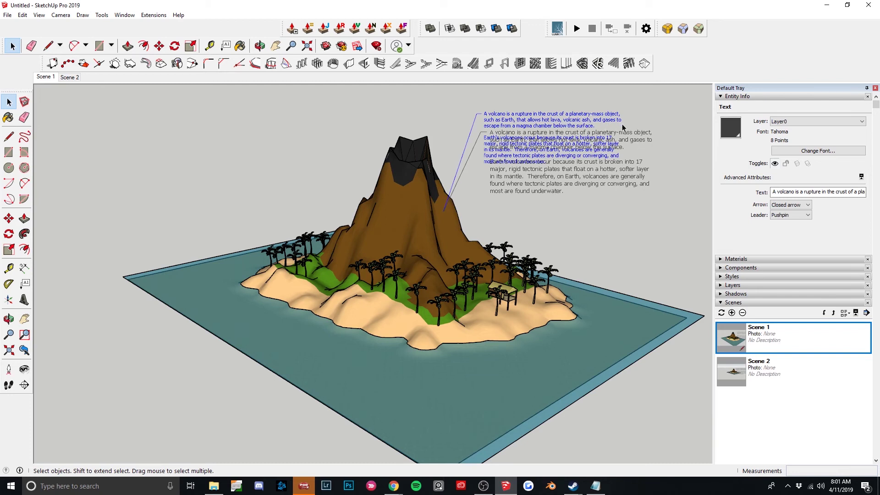
{"action": "right_click", "coordinate": [597, 121]}
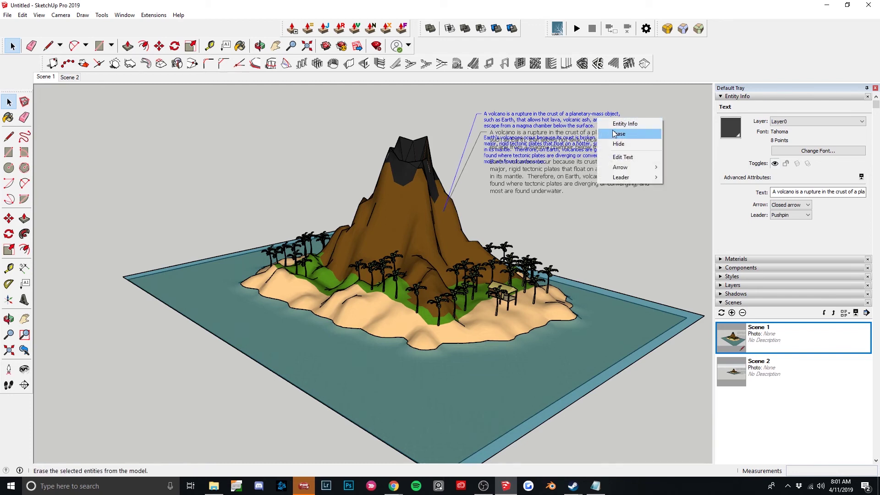
{"action": "left_click", "coordinate": [631, 147]}
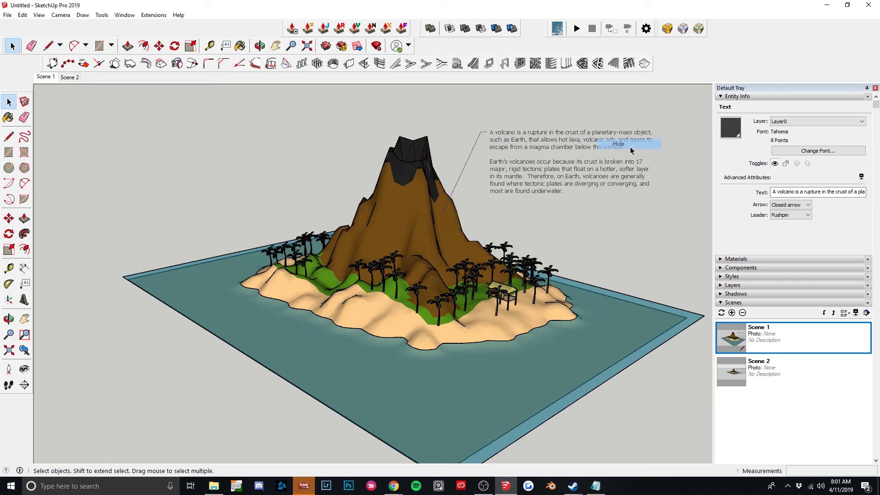
Update Scene 1 to keep the label hidden.
{"action": "right_click", "coordinate": [793, 336]}
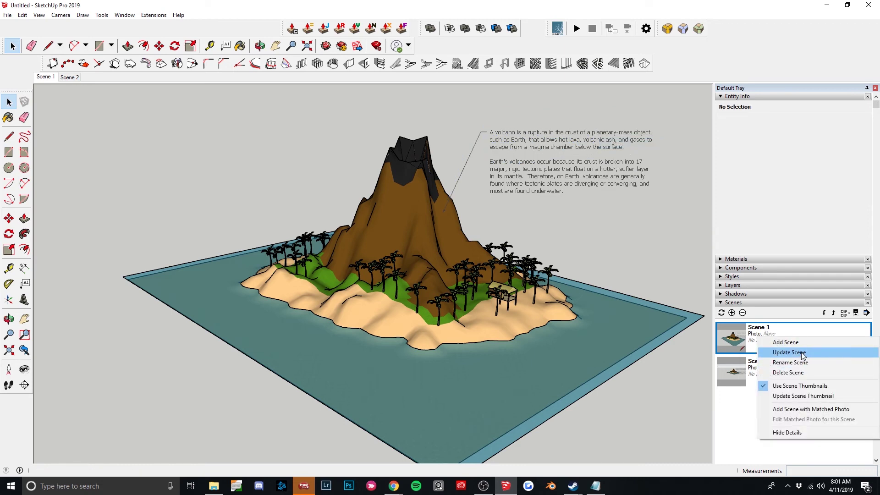
{"action": "left_click", "coordinate": [802, 353]}
{"action": "left_click", "coordinate": [413, 281]}
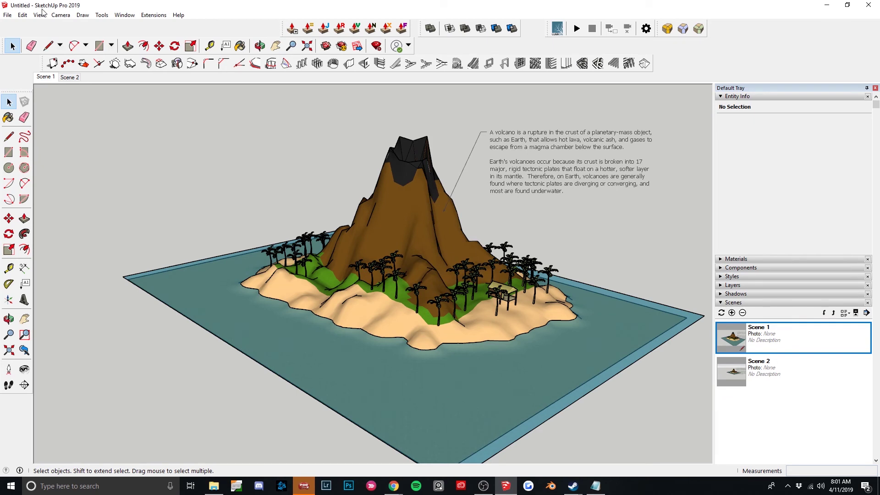
Review the Text and Animation pages in Model Info, then return to Scene 2.
{"action": "left_click", "coordinate": [124, 15]}
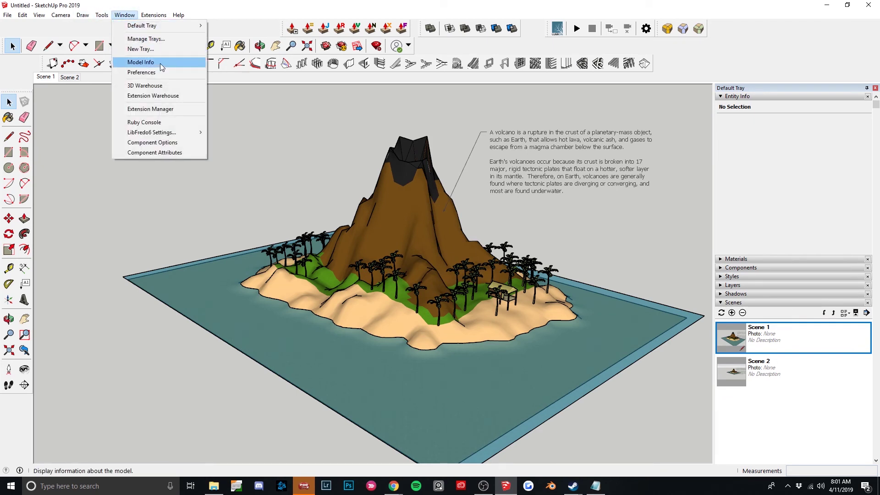
{"action": "left_click", "coordinate": [140, 62]}
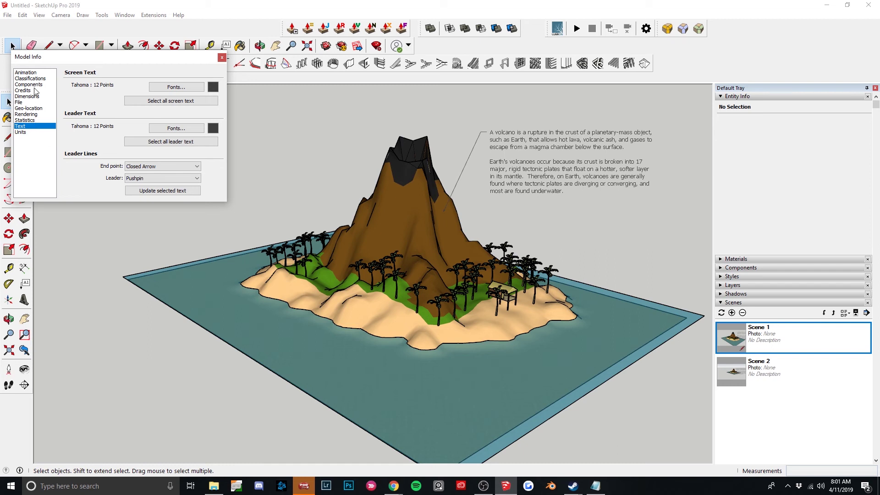
{"action": "left_click", "coordinate": [34, 73]}
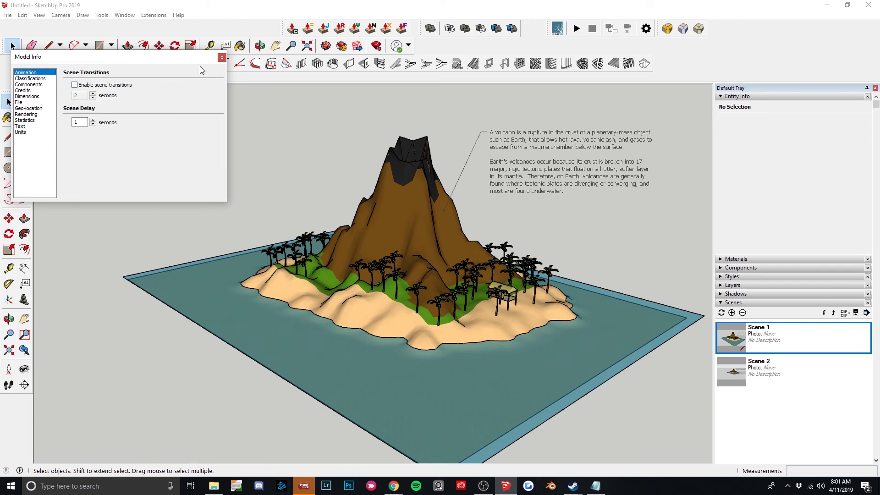
{"action": "left_click", "coordinate": [222, 57]}
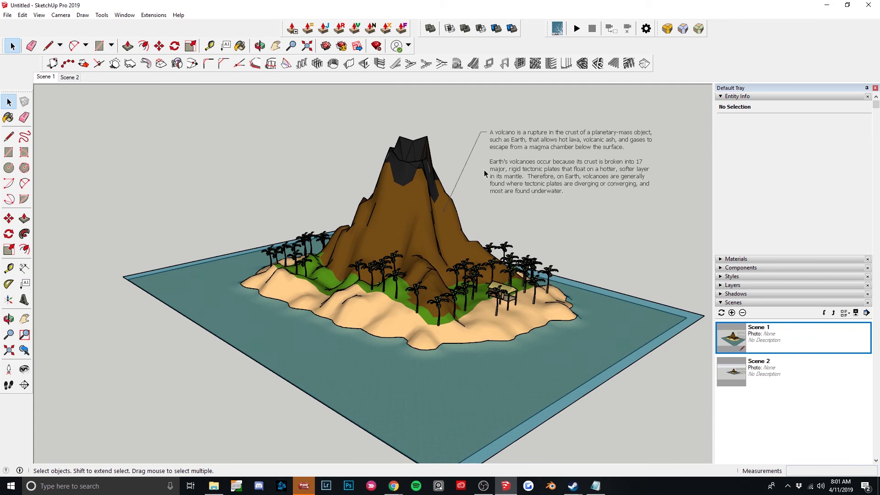
{"action": "left_click", "coordinate": [808, 382]}
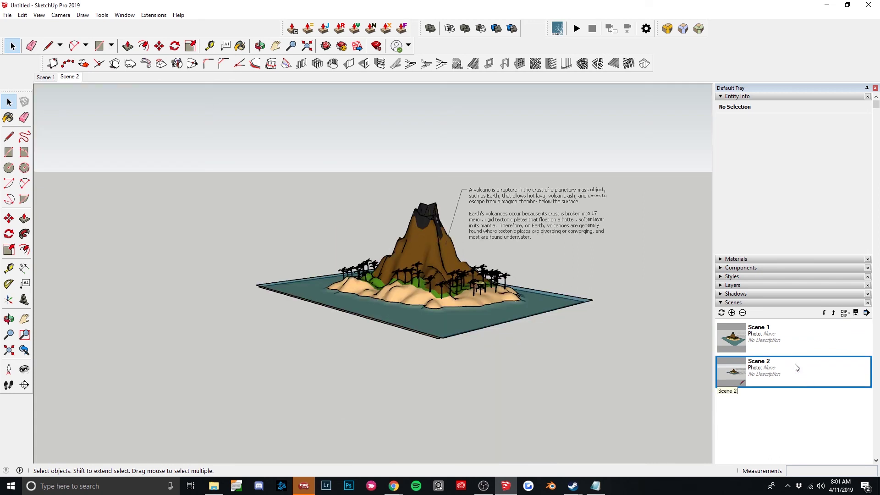
Enlarge the Scene 2 volcano description label to 9 points.
{"action": "left_click", "coordinate": [796, 342]}
{"action": "left_click", "coordinate": [803, 381]}
{"action": "left_click", "coordinate": [543, 199]}
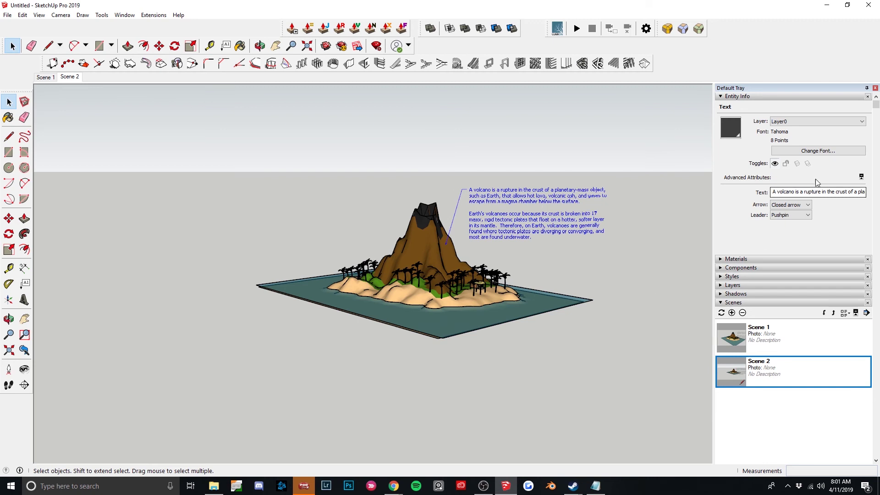
{"action": "left_click", "coordinate": [818, 151]}
{"action": "left_click", "coordinate": [476, 213]}
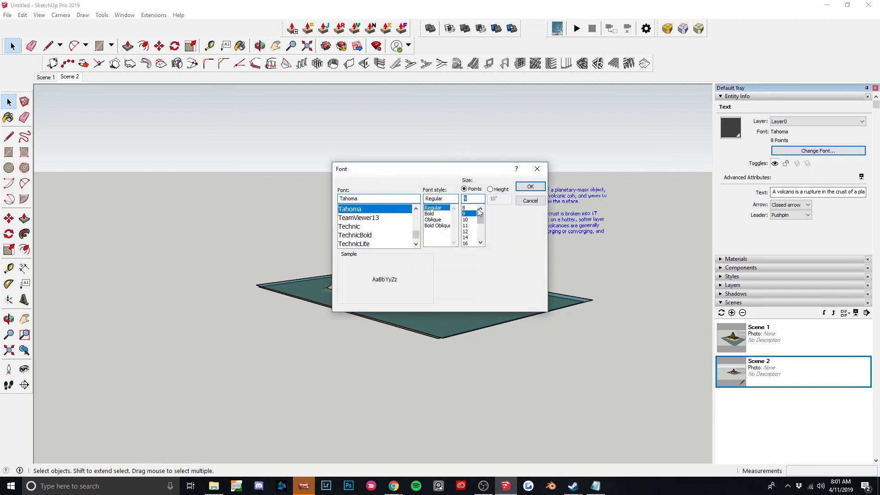
{"action": "left_click", "coordinate": [531, 186]}
{"action": "left_click", "coordinate": [626, 265]}
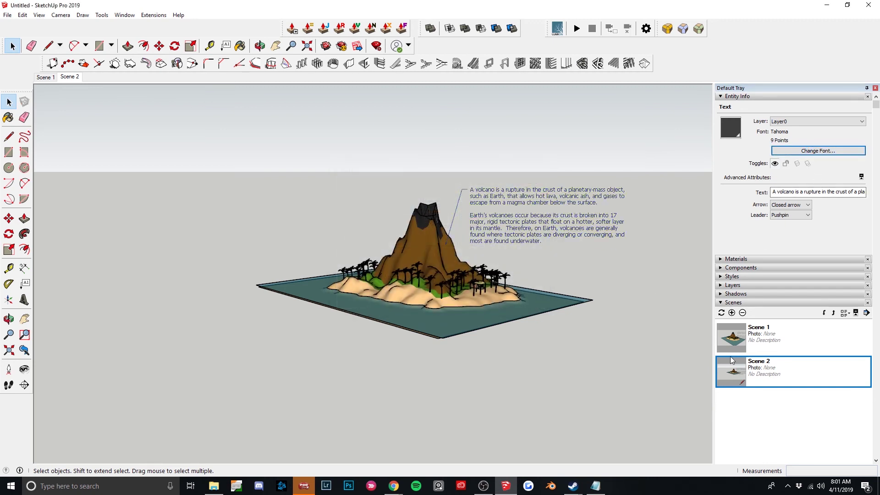
Compare against Scene 1, then turn on Hidden Geometry in Scene 2.
{"action": "left_click", "coordinate": [802, 344]}
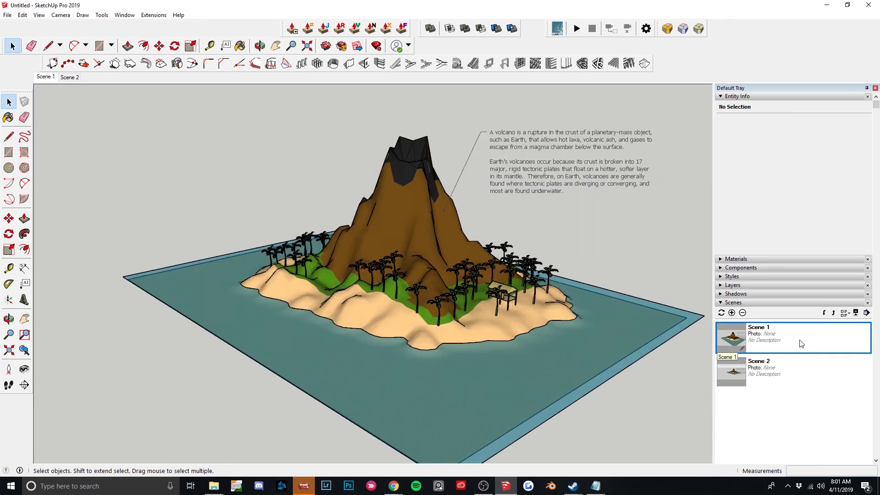
{"action": "left_click", "coordinate": [811, 380]}
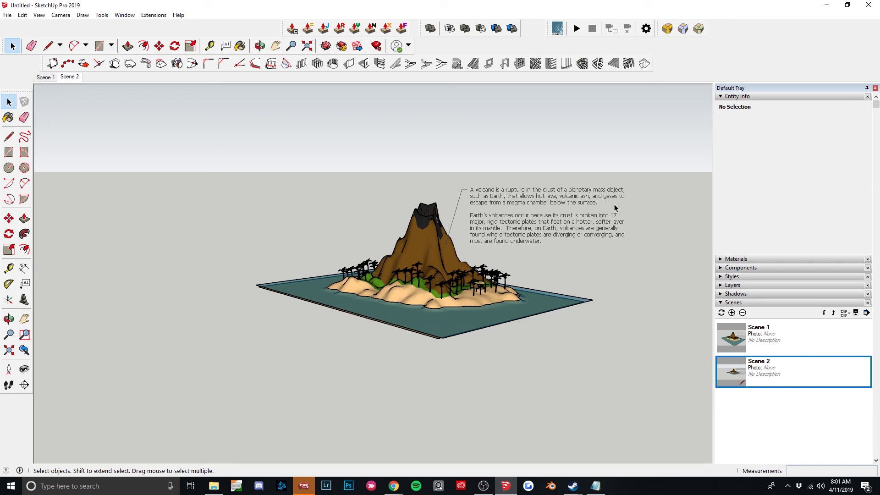
{"action": "left_click", "coordinate": [39, 15]}
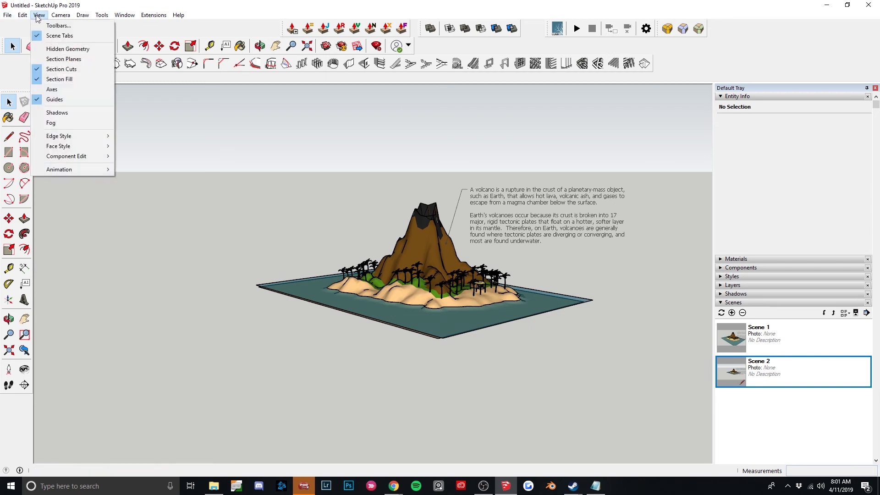
{"action": "left_click", "coordinate": [64, 49]}
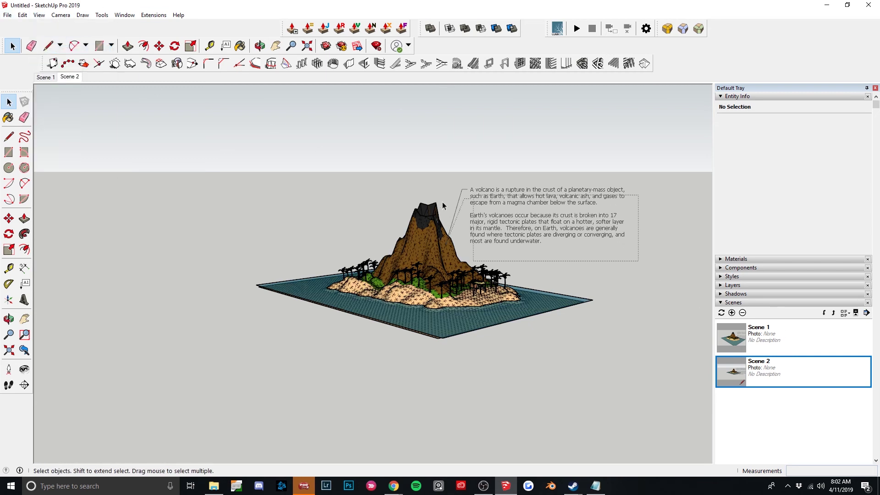
Go to Scene 1 and orbit out to see the whole island.
{"action": "left_click", "coordinate": [640, 199]}
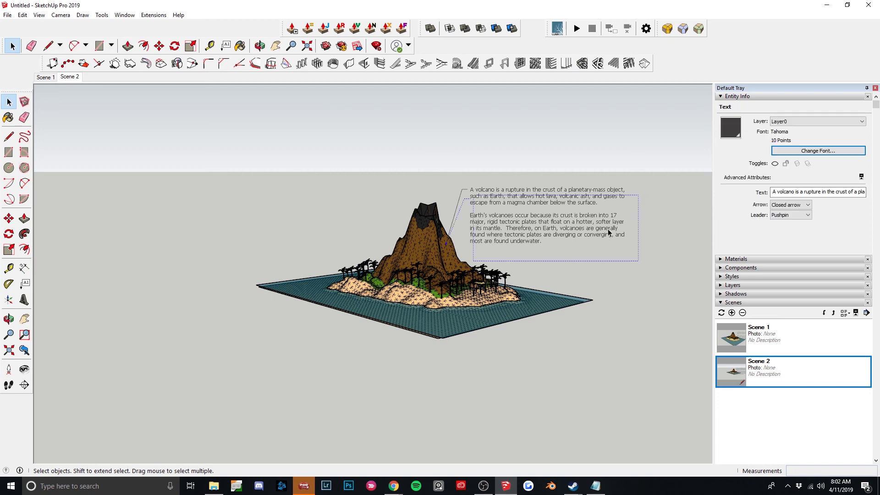
{"action": "double_click", "coordinate": [754, 346]}
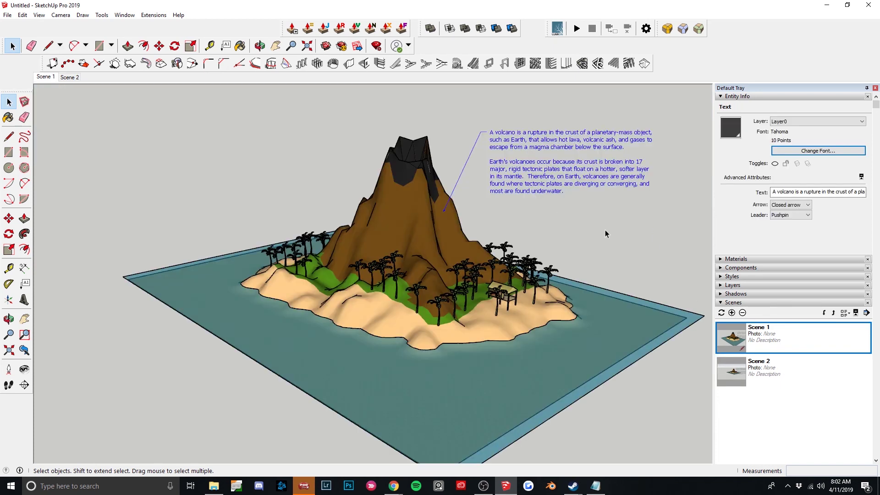
{"action": "left_click", "coordinate": [609, 234]}
{"action": "middle_click_drag", "start_coordinate": [366, 229], "coordinate": [399, 235]}
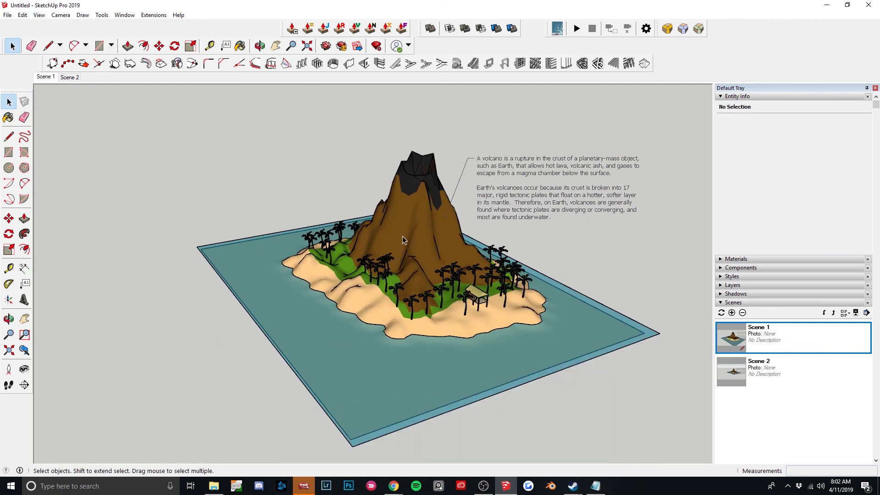